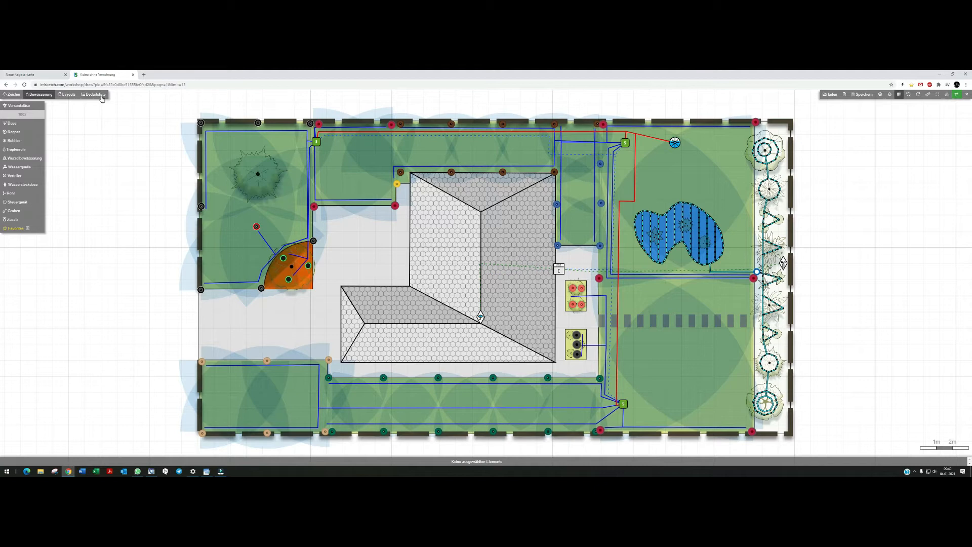
# Locate the unconnected rotor from the equipment list on the irrigation plan, remove it, and reopen the equipment list.
pyautogui.click(100, 97)
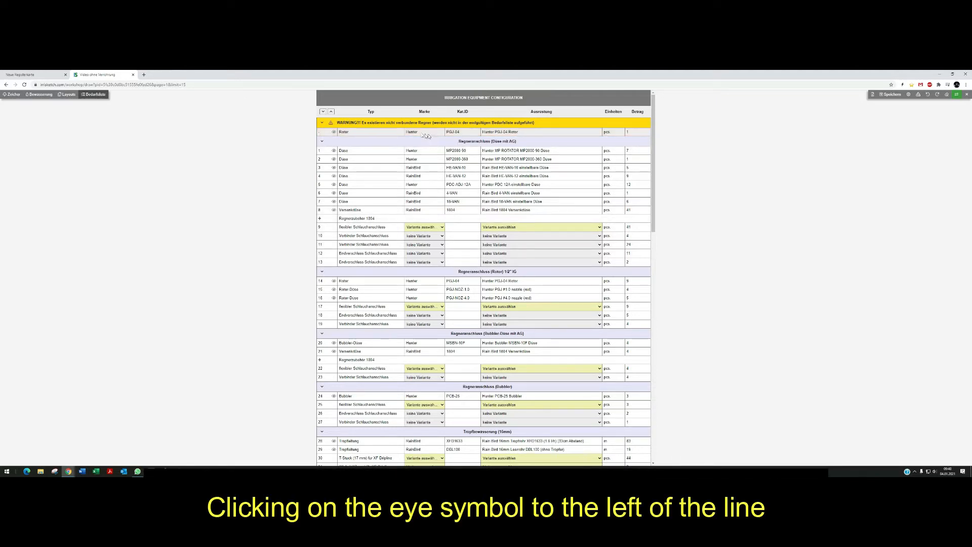
pyautogui.click(333, 133)
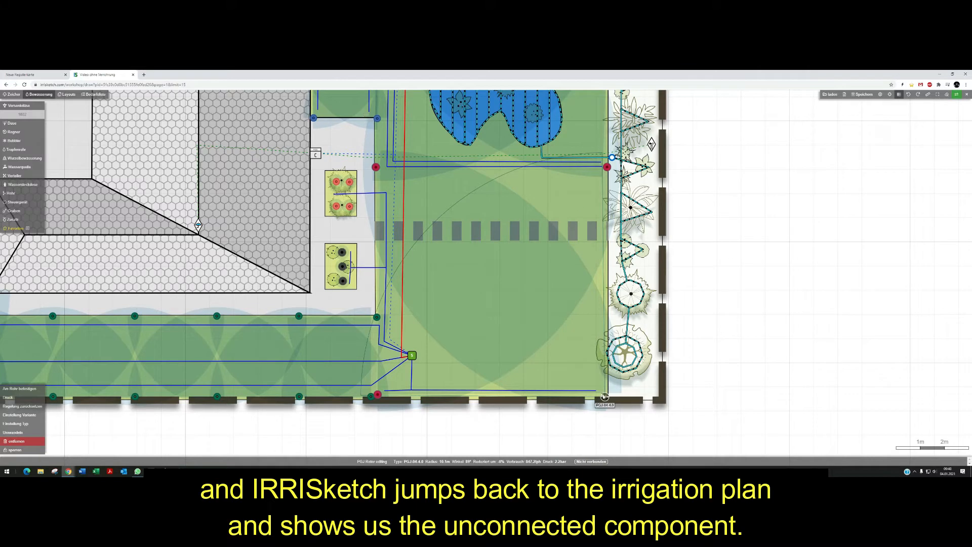
pyautogui.click(536, 391)
pyautogui.click(28, 415)
pyautogui.click(377, 394)
pyautogui.click(94, 94)
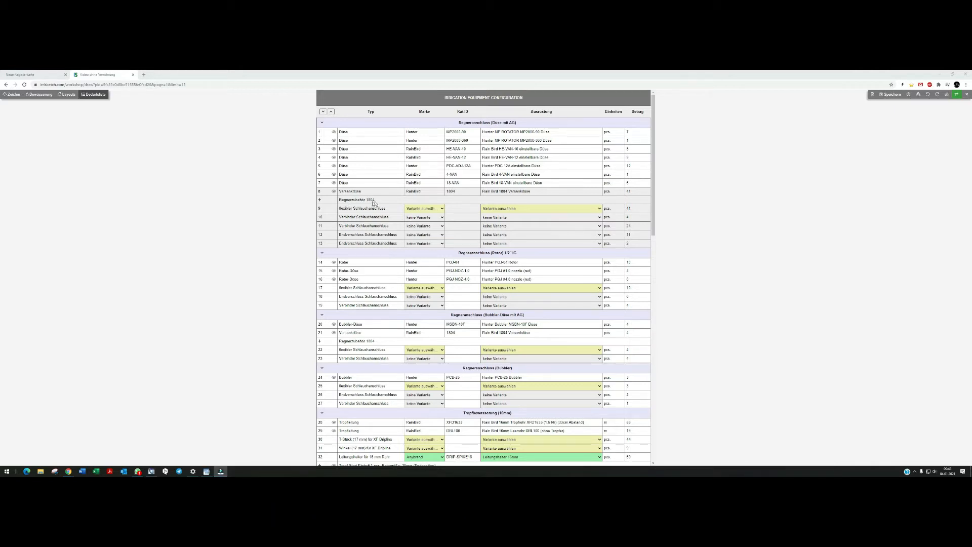
# Add a Regnerverlängerung row for the 1804 spray bodies with quantity 4, then delete that row again.
pyautogui.click(320, 201)
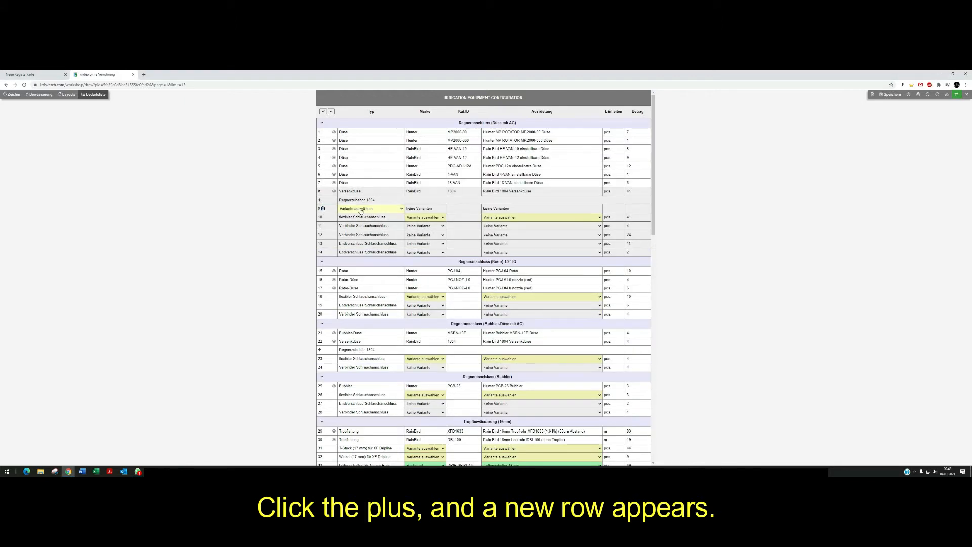
pyautogui.click(376, 210)
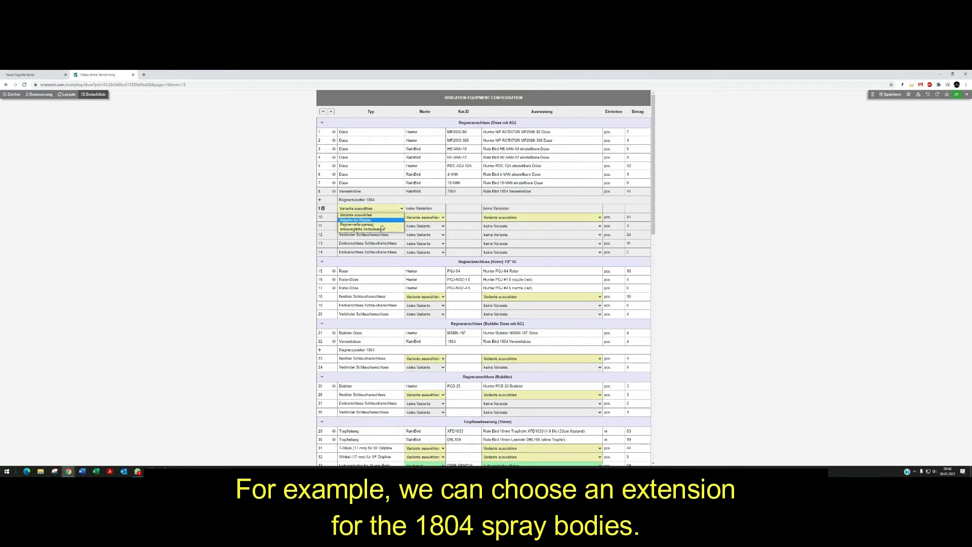
pyautogui.click(377, 224)
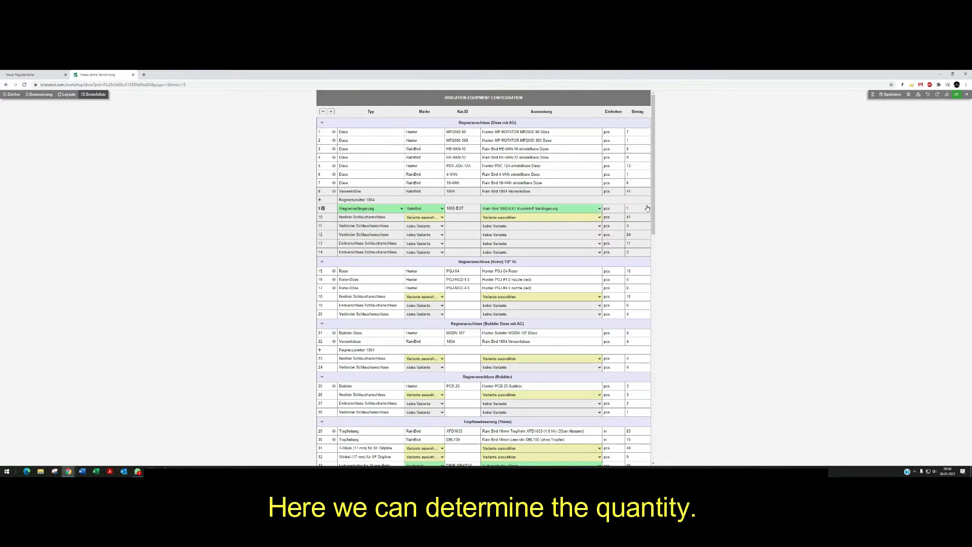
pyautogui.click(630, 209)
pyautogui.press('BackSpace')
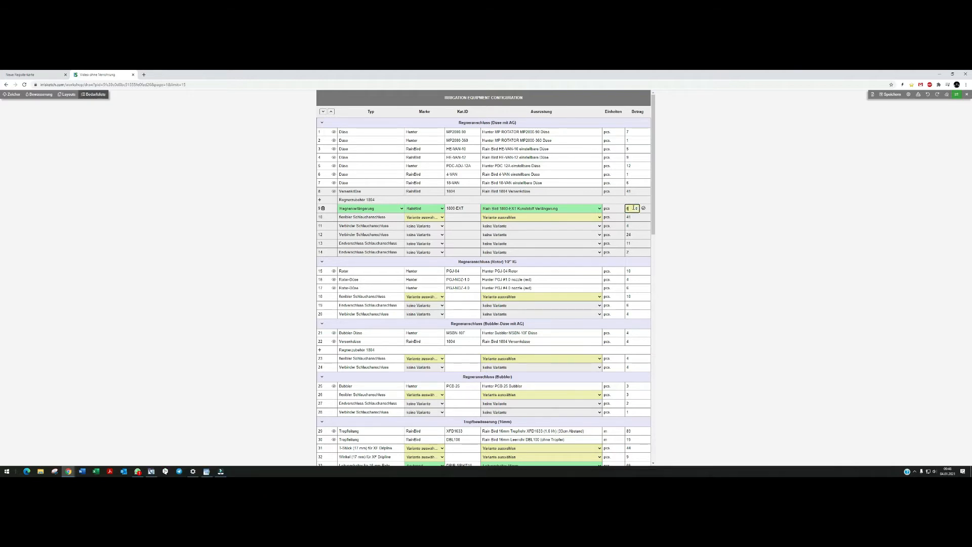
pyautogui.click(645, 210)
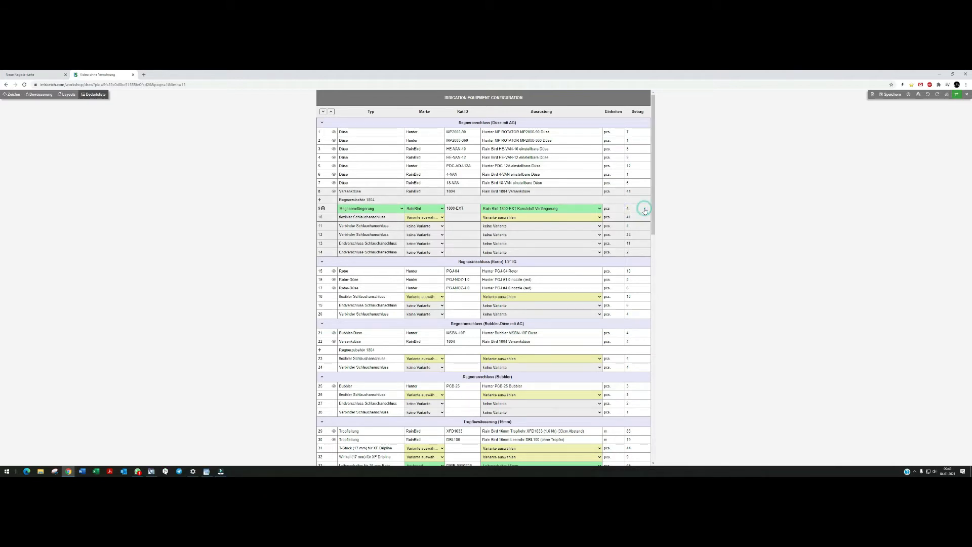
pyautogui.click(323, 208)
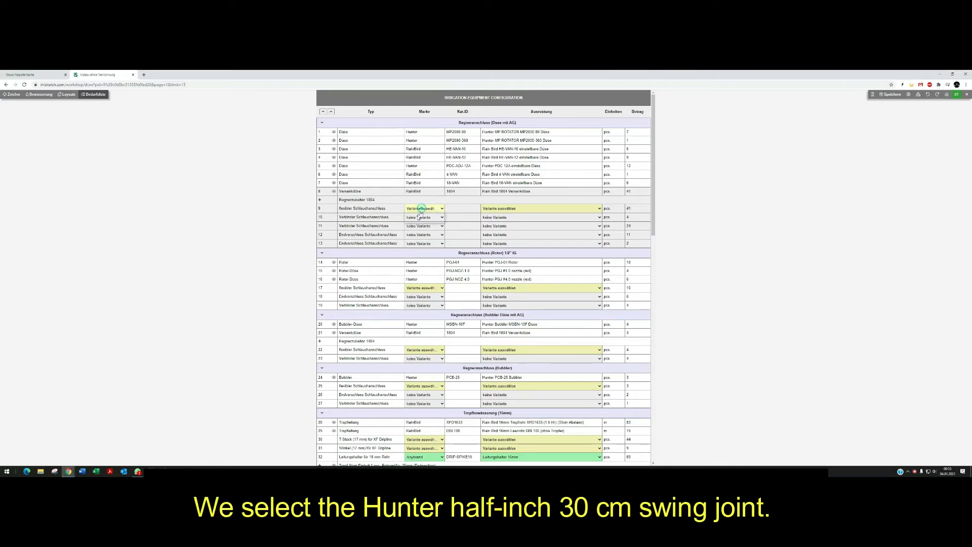
# Set the 1804 bodies' flexible hose connection to Hunter with the SJ-512 Swing Joint ½" 30 cm.
pyautogui.click(425, 208)
pyautogui.click(443, 220)
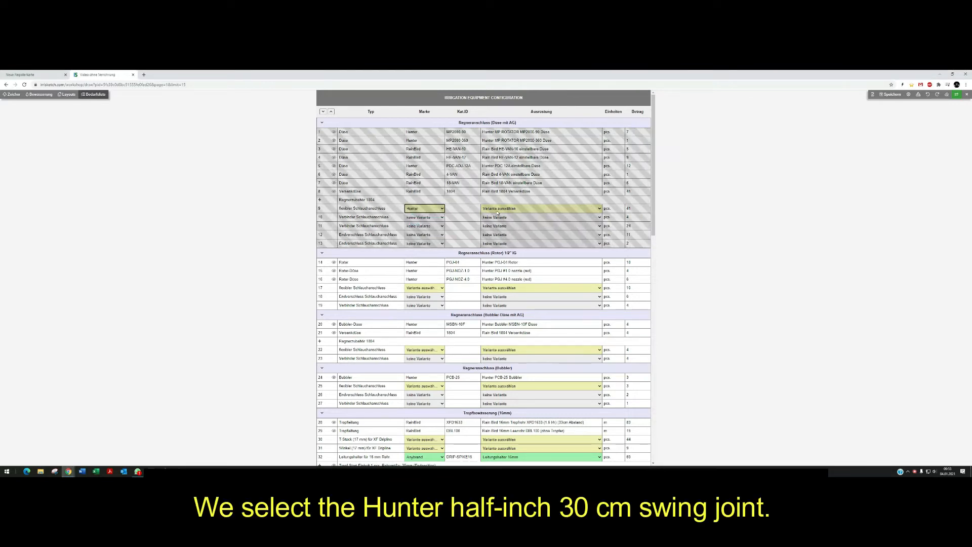
pyautogui.click(539, 208)
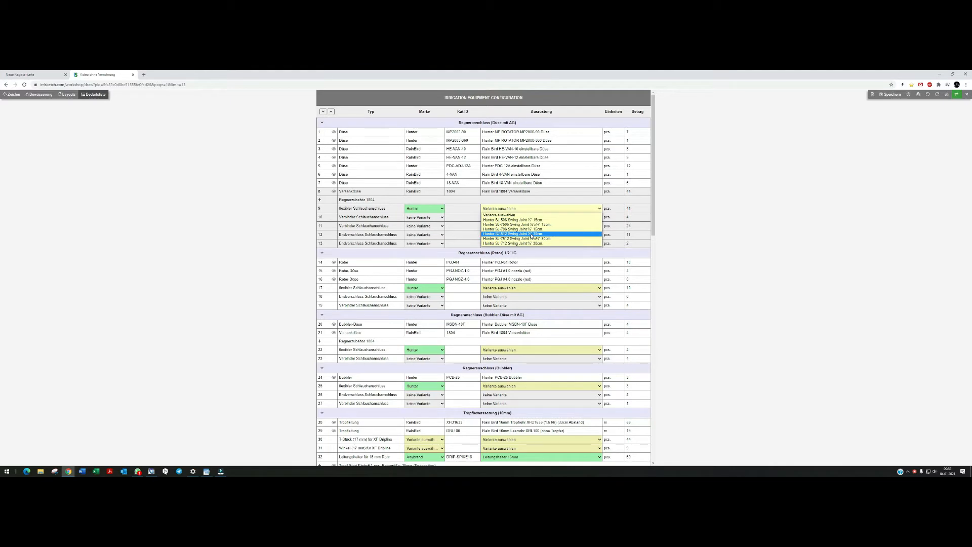
pyautogui.click(531, 235)
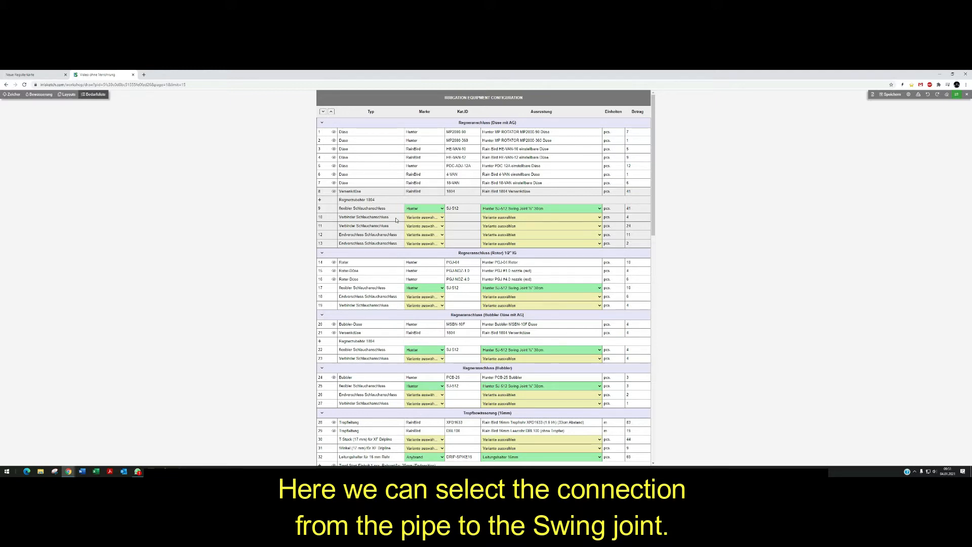
# Choose the Anbohrschelle 32mm x ½" clamp saddle for the first connector row.
pyautogui.click(503, 217)
pyautogui.click(538, 229)
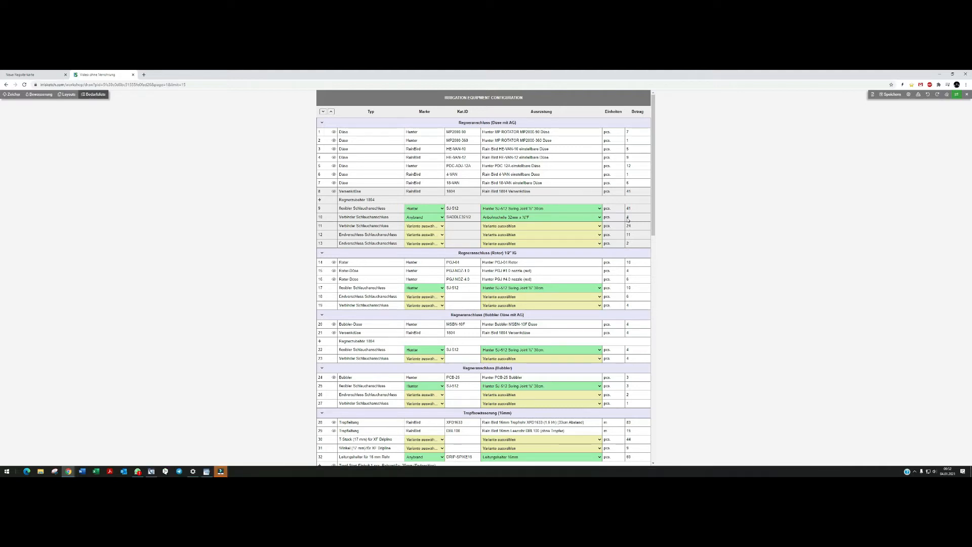
# Inspect the R-Van nozzle zone and its pipes on the irrigation plan, then return to the equipment list.
pyautogui.click(43, 95)
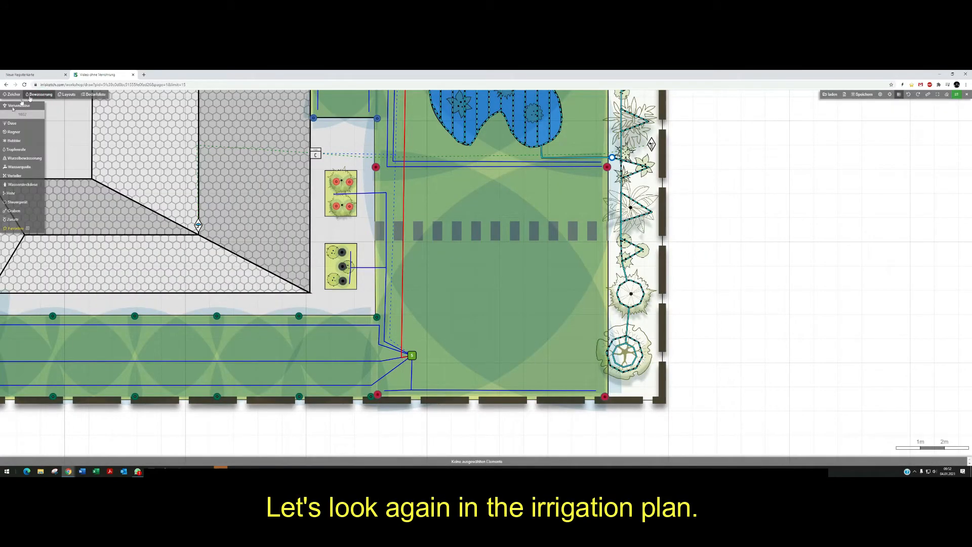
pyautogui.moveTo(685, 291); pyautogui.dragTo(698, 290)
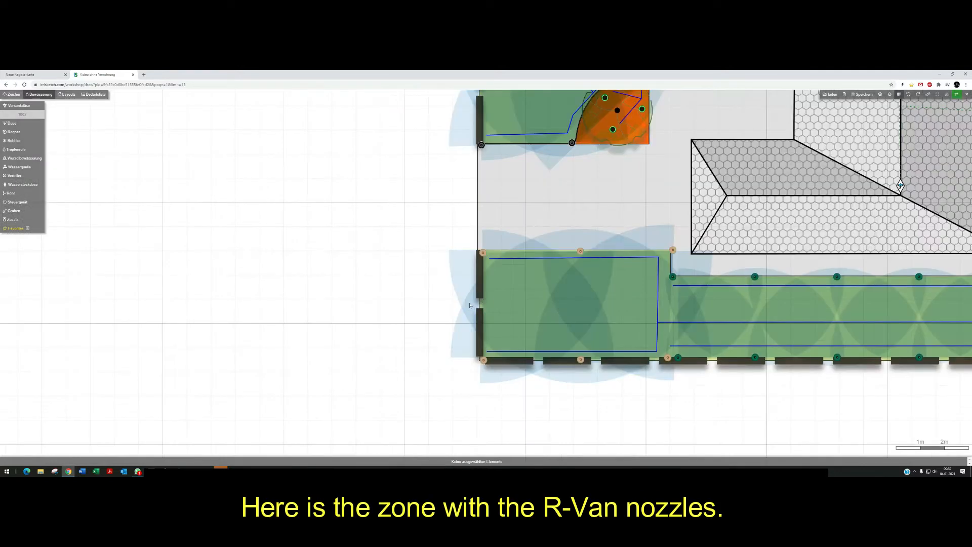
pyautogui.moveTo(671, 254)
pyautogui.moveTo(580, 252)
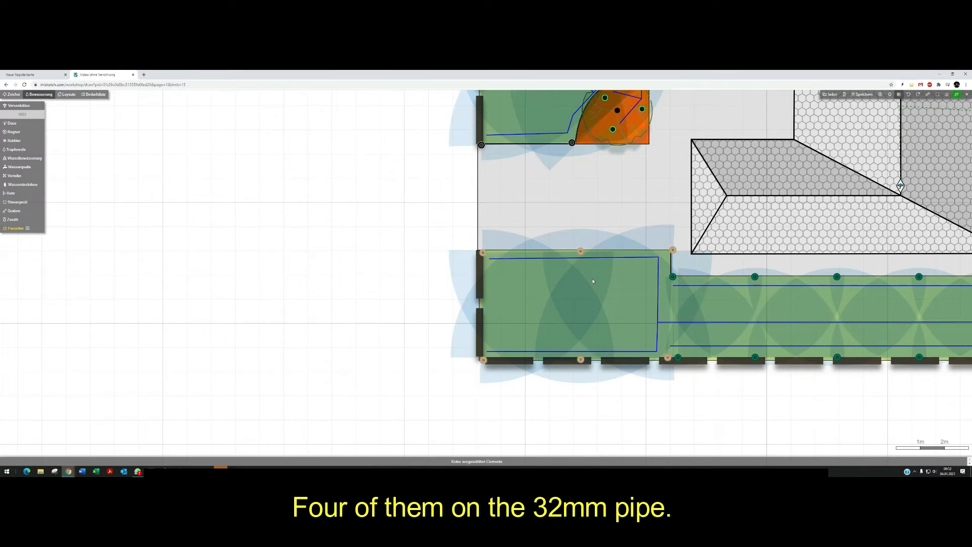
pyautogui.click(94, 94)
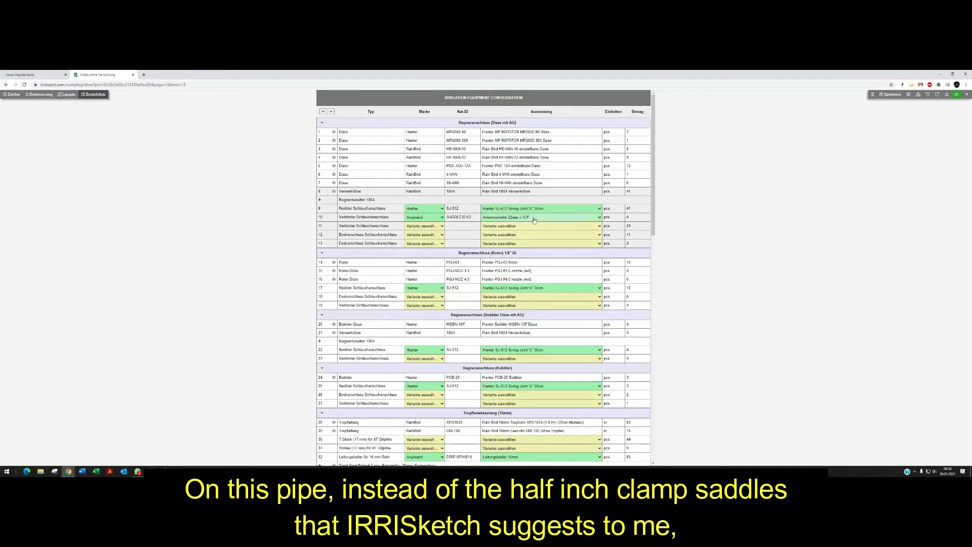
# Change the first connector row to the Anbohrschelle 32mm x ¾" clamp saddle.
pyautogui.click(529, 219)
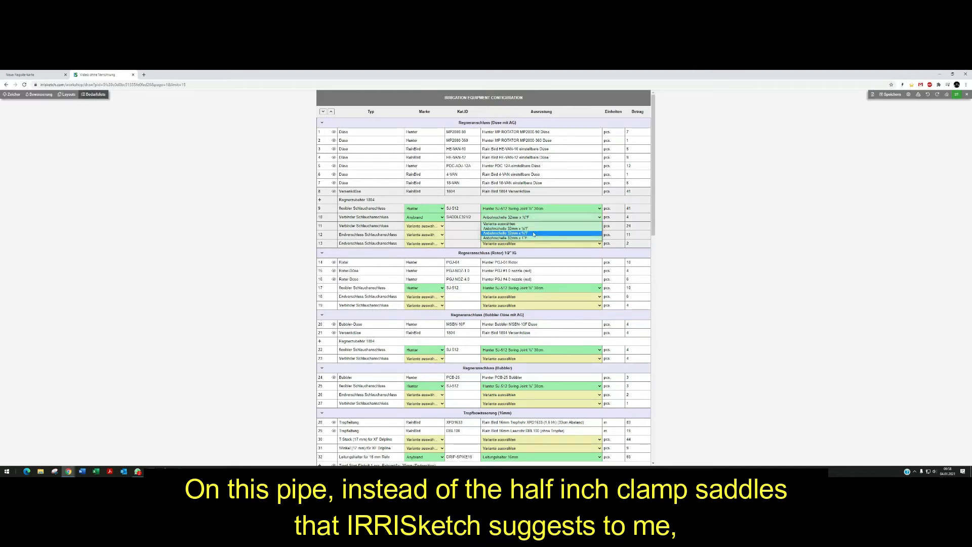
pyautogui.click(532, 233)
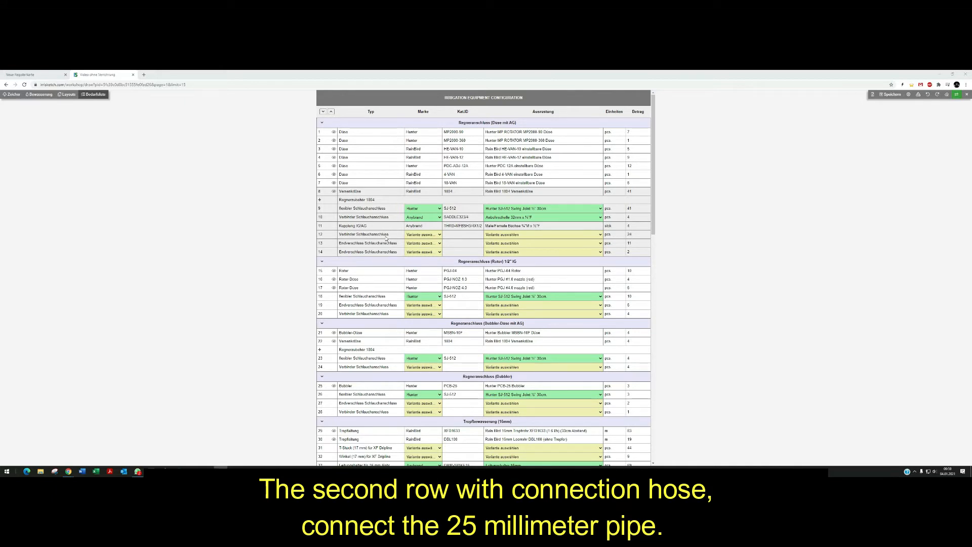
# Choose the Anbohrschelle 25mm x ¾" clamp saddle for the second connector row and reopen the equipment list.
pyautogui.click(519, 235)
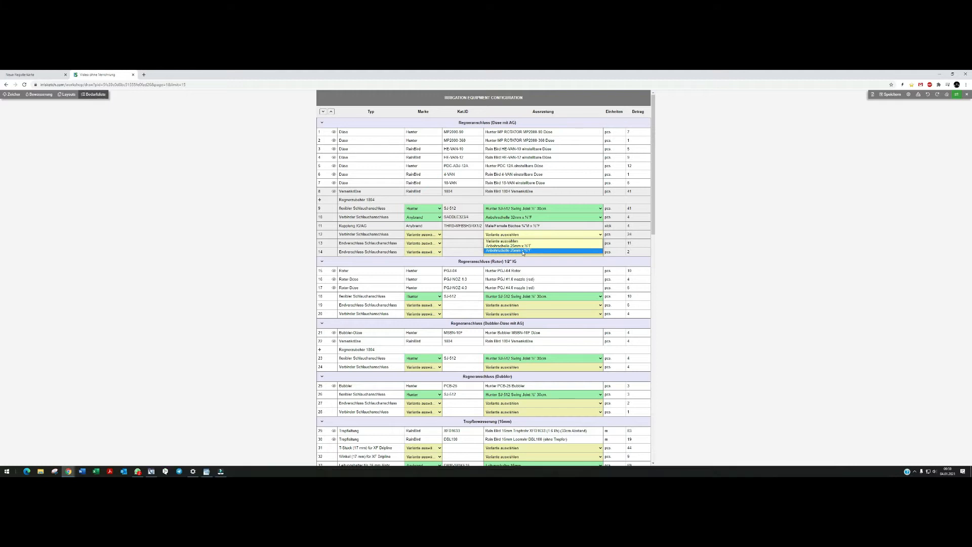
pyautogui.click(523, 251)
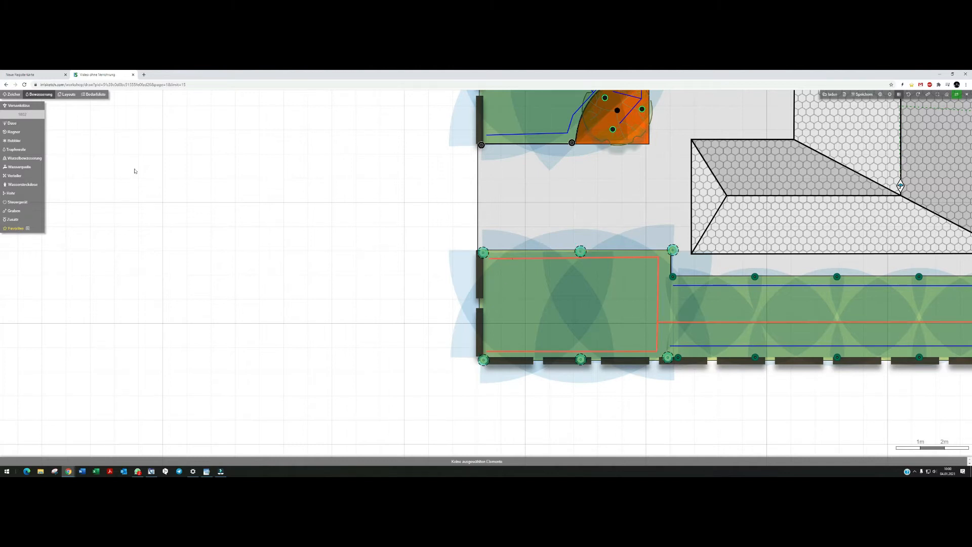
pyautogui.click(91, 98)
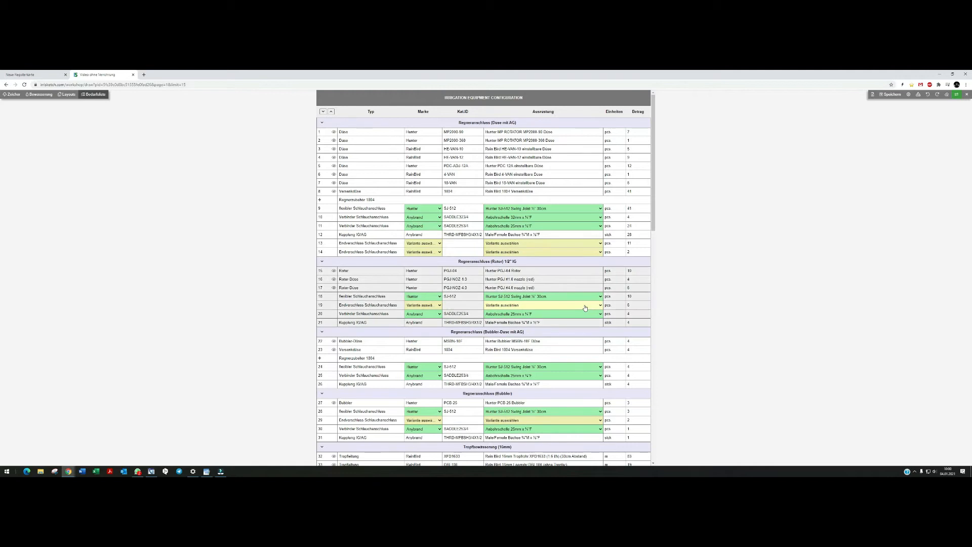
# Set both end-connection rows to 90° compression elbows: 25 mm x ¾"F and 32 mm x ¾"F.
pyautogui.click(512, 243)
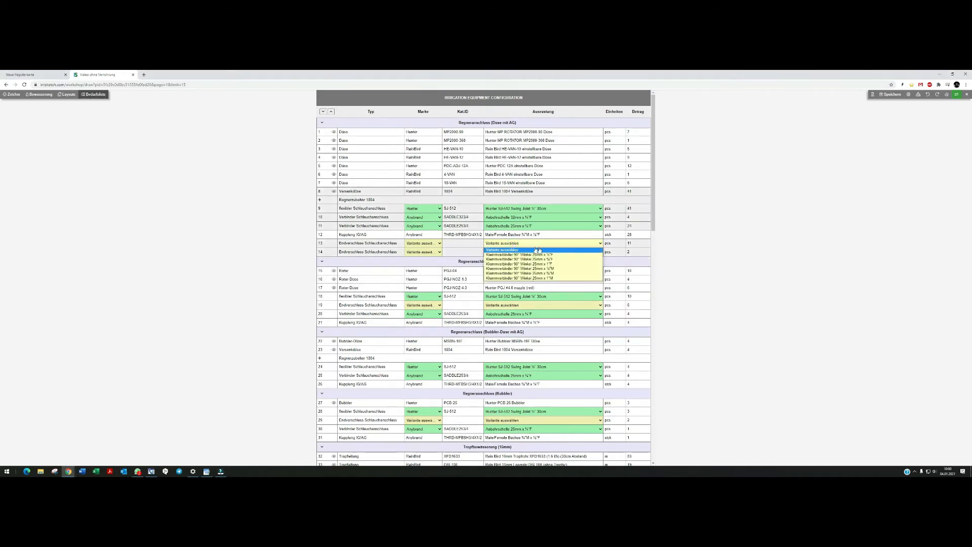
pyautogui.click(559, 259)
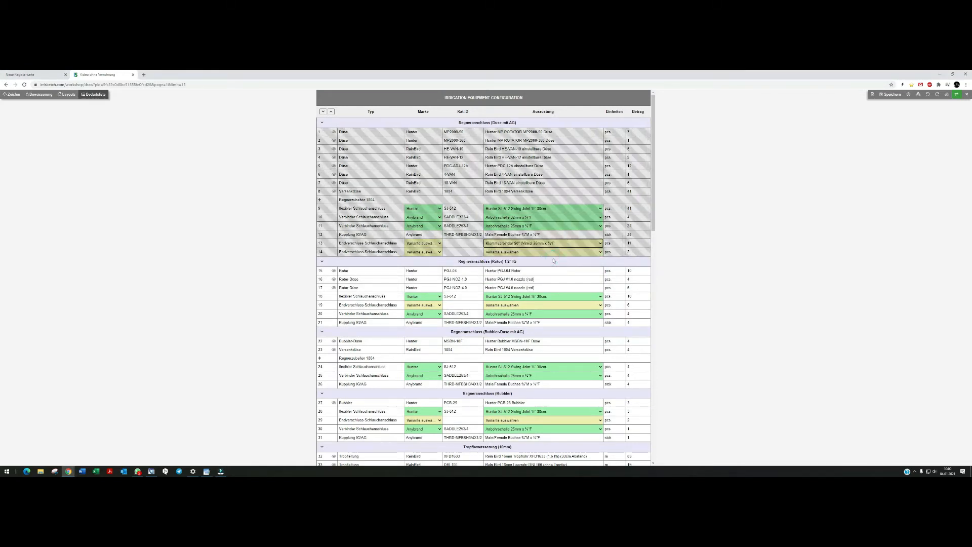
pyautogui.click(538, 253)
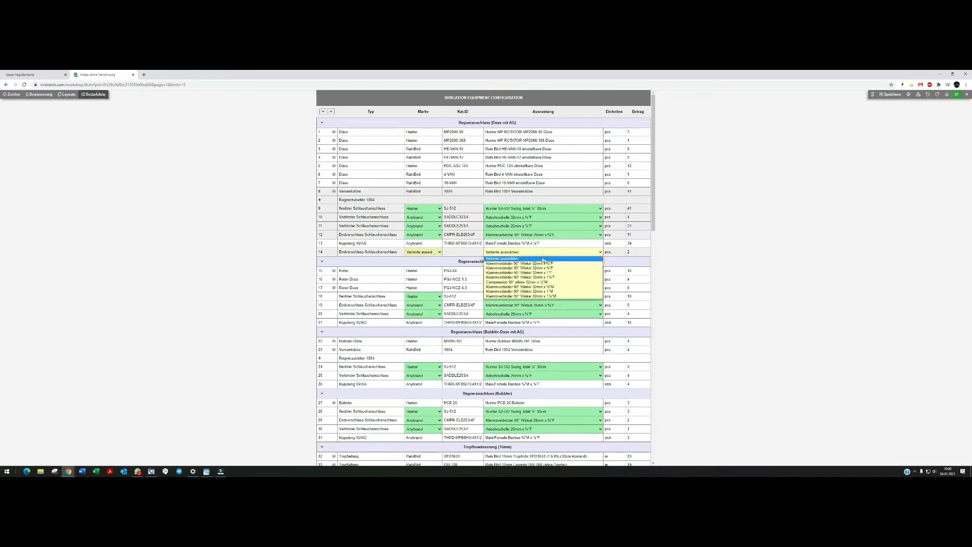
pyautogui.click(550, 267)
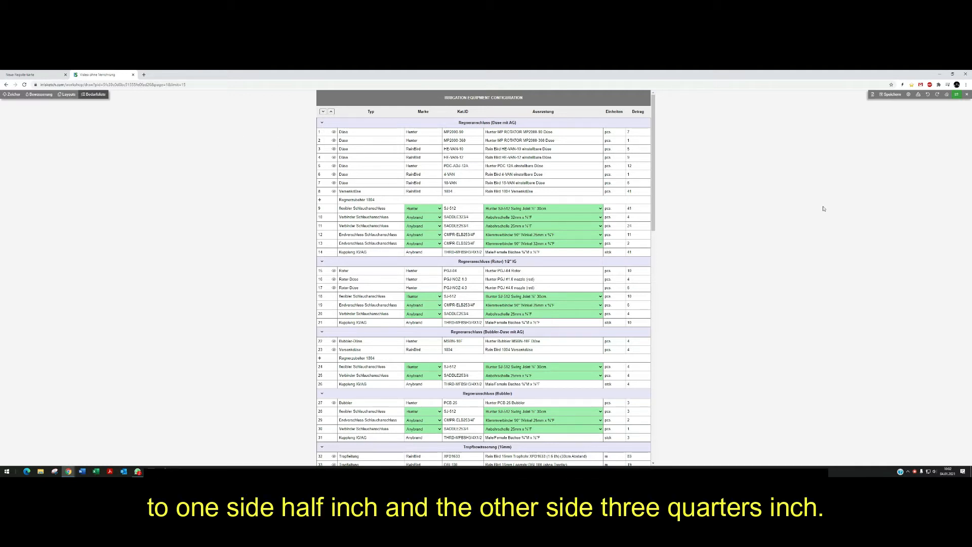
# Change the flexible hose connection to the Hunter SJ-7512 Swing Joint ½" x ¾" 30 cm.
pyautogui.click(537, 211)
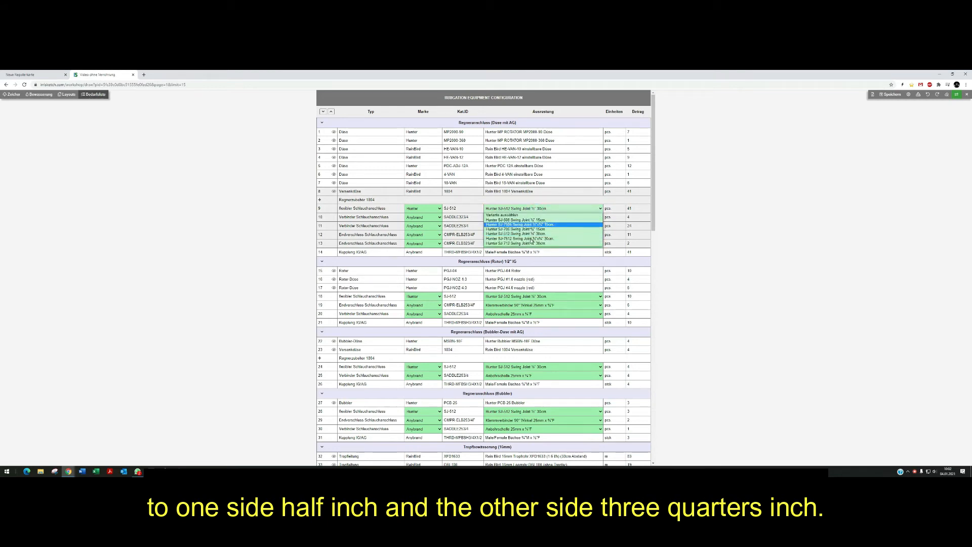
pyautogui.click(532, 240)
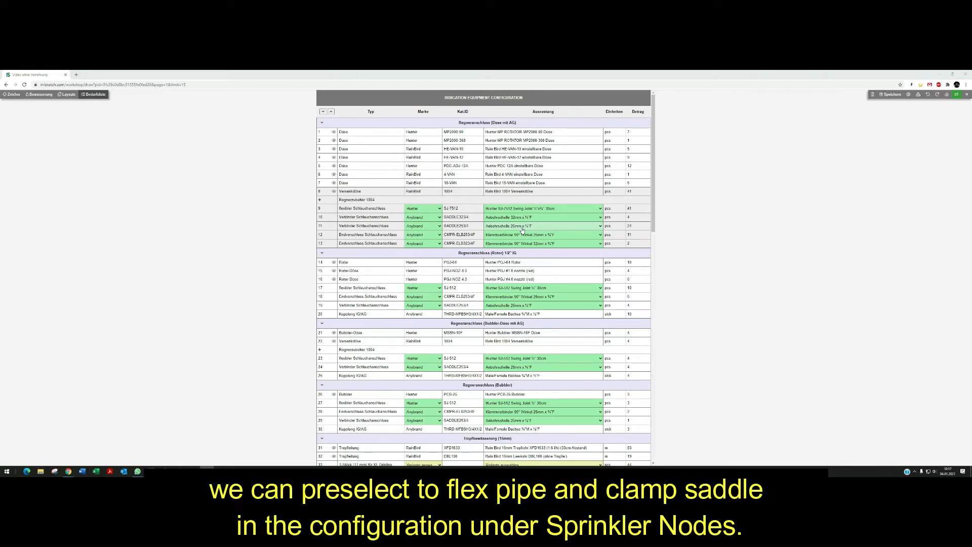
# In the configuration's Sprinkler Knoten section, switch the connection type to Flexschlauch und Schlauchanschluss.
pyautogui.click(908, 94)
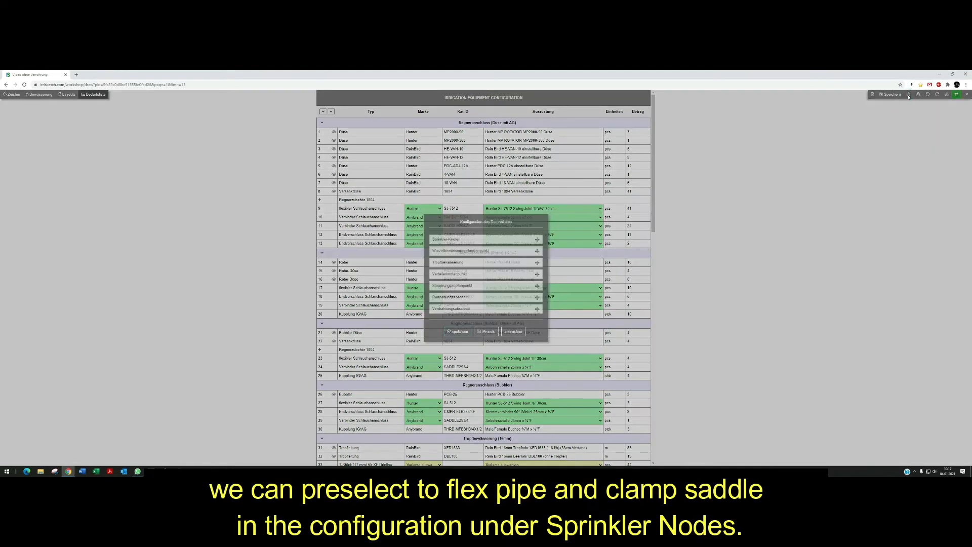
pyautogui.click(462, 238)
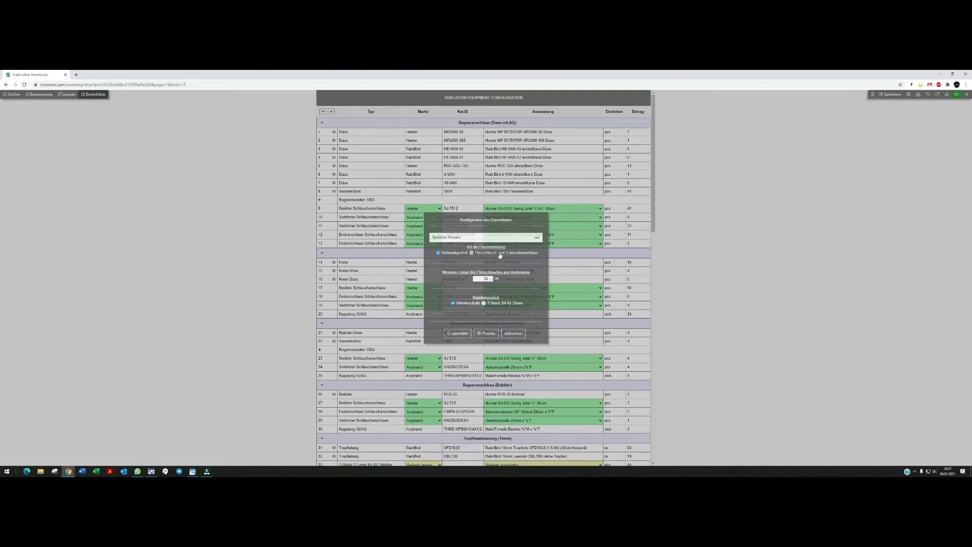
pyautogui.click(471, 253)
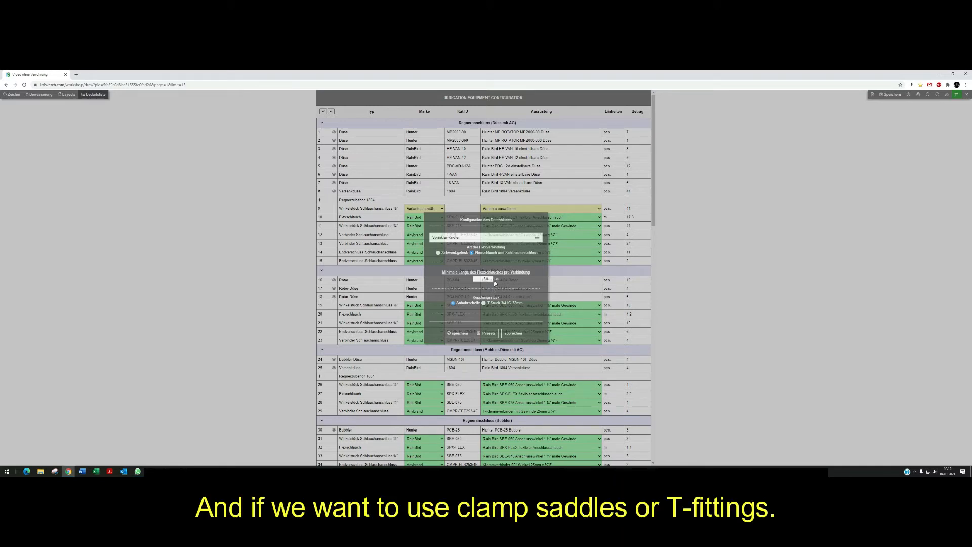
pyautogui.scroll(-2, 491, 304)
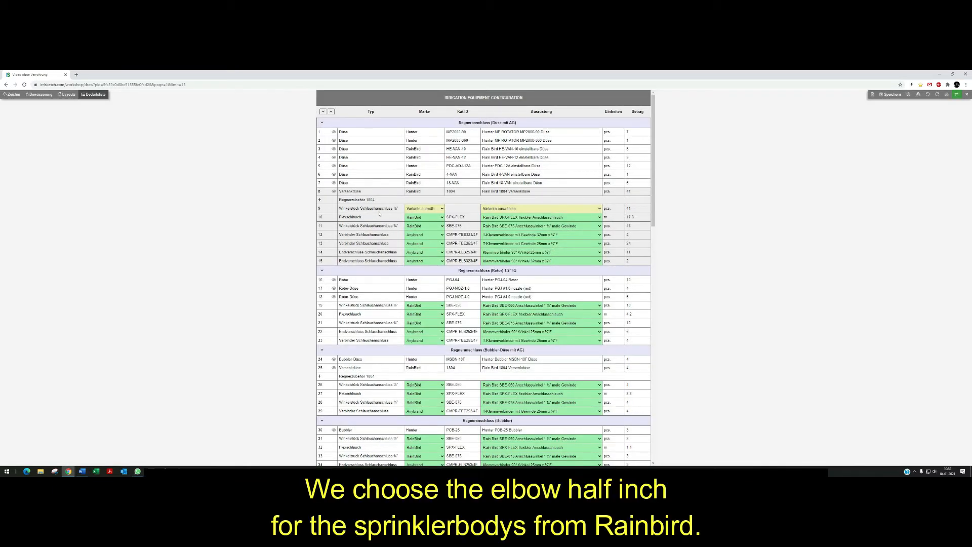
# Select the Rain Bird SBE-050 ½" elbow for the 1804 sprinkler bodies' connection row.
pyautogui.click(495, 209)
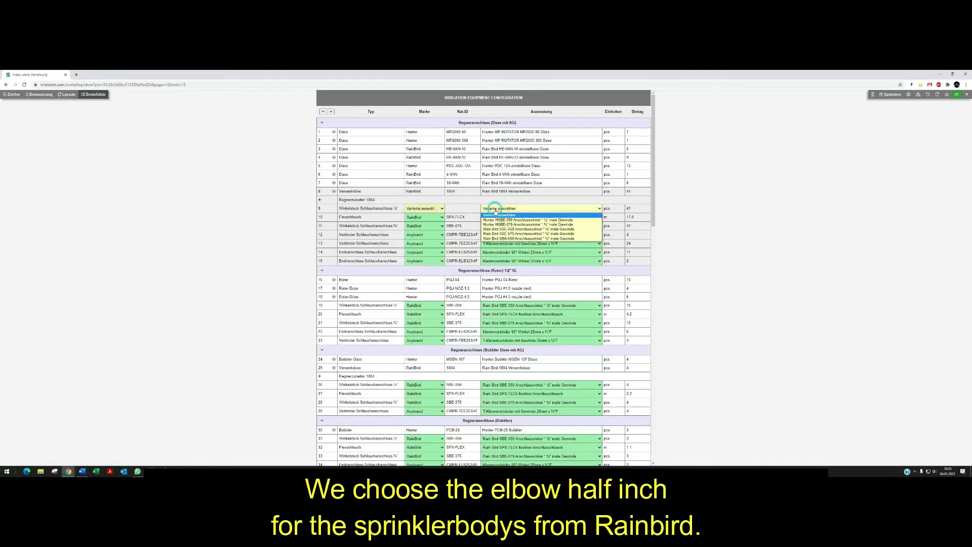
pyautogui.click(506, 228)
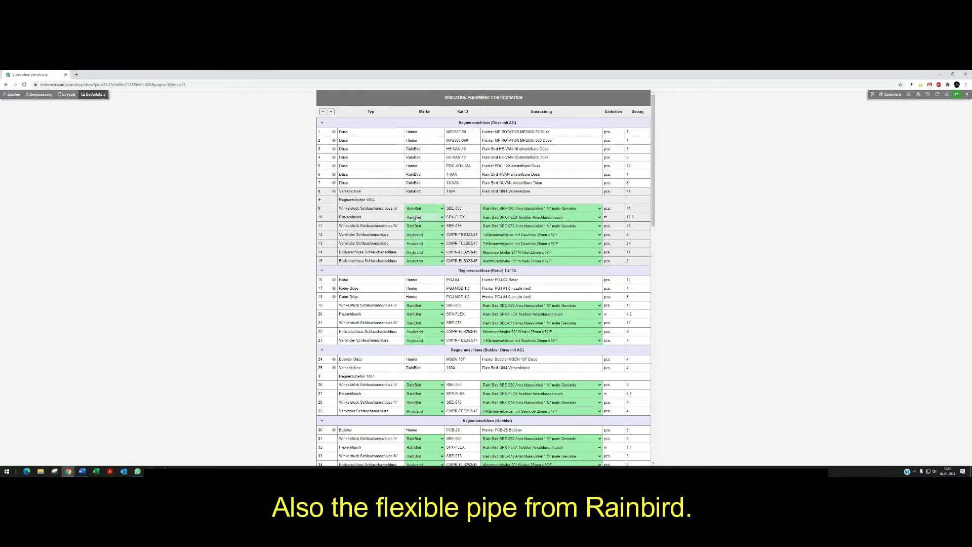
# Change the flexible pipe row's manufacturer to Hunter.
pyautogui.click(428, 217)
pyautogui.click(424, 228)
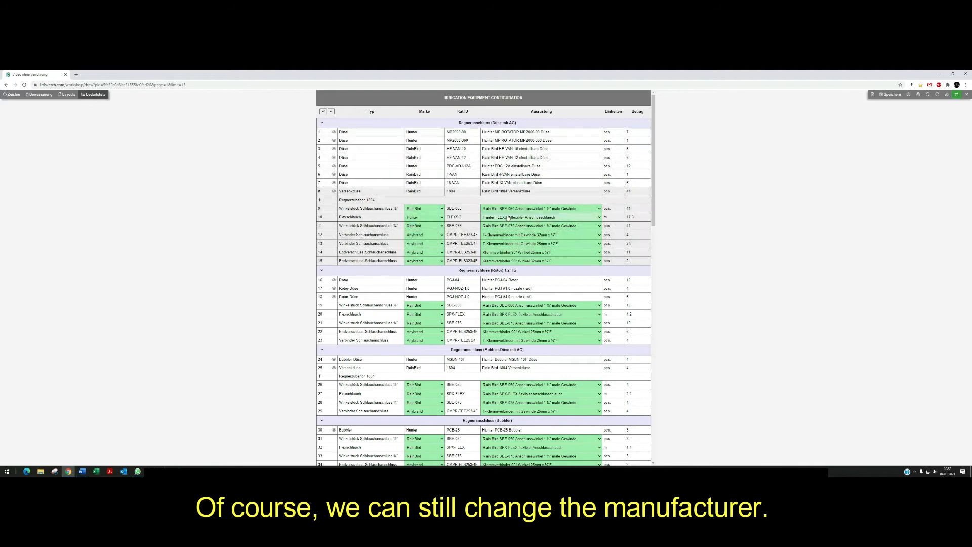
# Switch the sprinkler bodies' flexible pipe row manufacturer to RainBird.
pyautogui.click(423, 217)
pyautogui.click(416, 235)
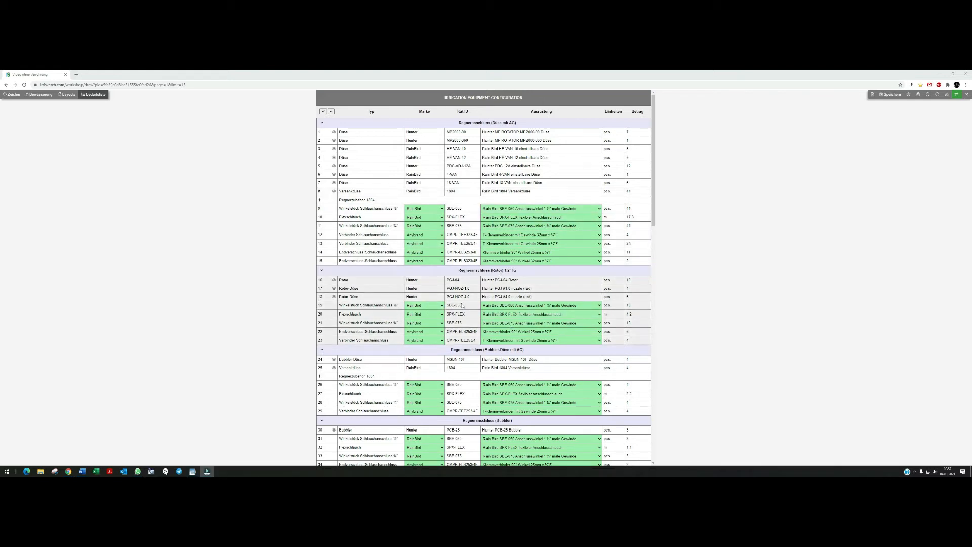
# Choose the self-holding 16 mm variants for the drip line's T-piece and elbow rows.
pyautogui.scroll(-2, 604, 187)
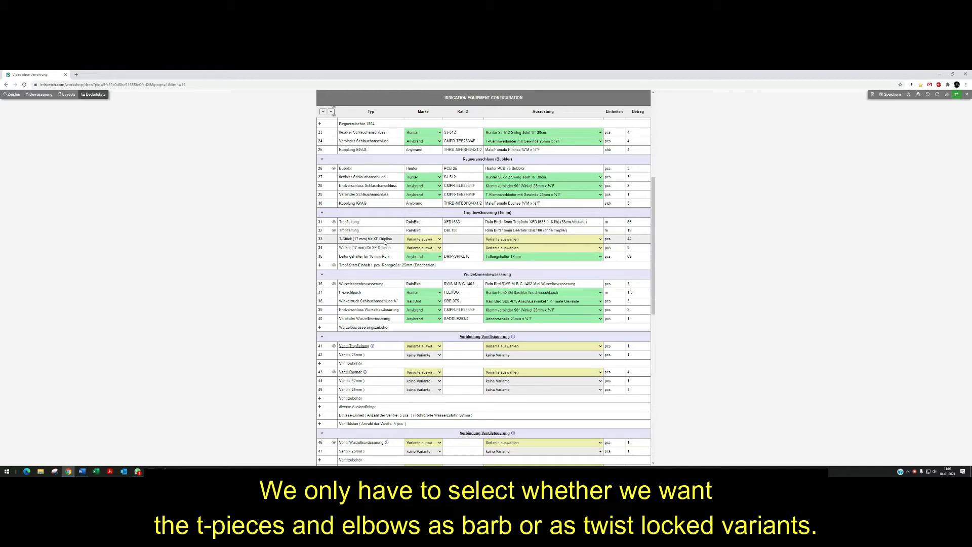
pyautogui.click(521, 239)
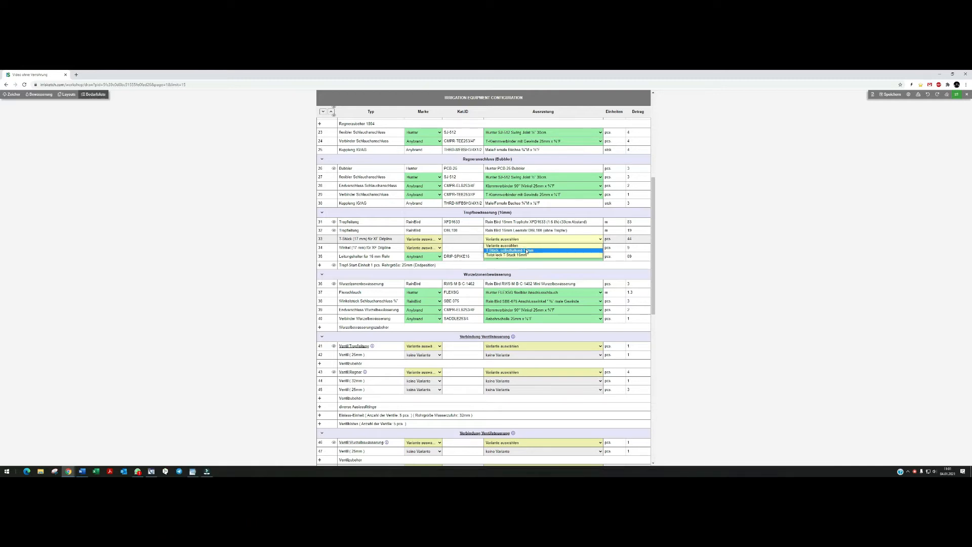
pyautogui.click(517, 251)
pyautogui.click(499, 249)
pyautogui.click(500, 258)
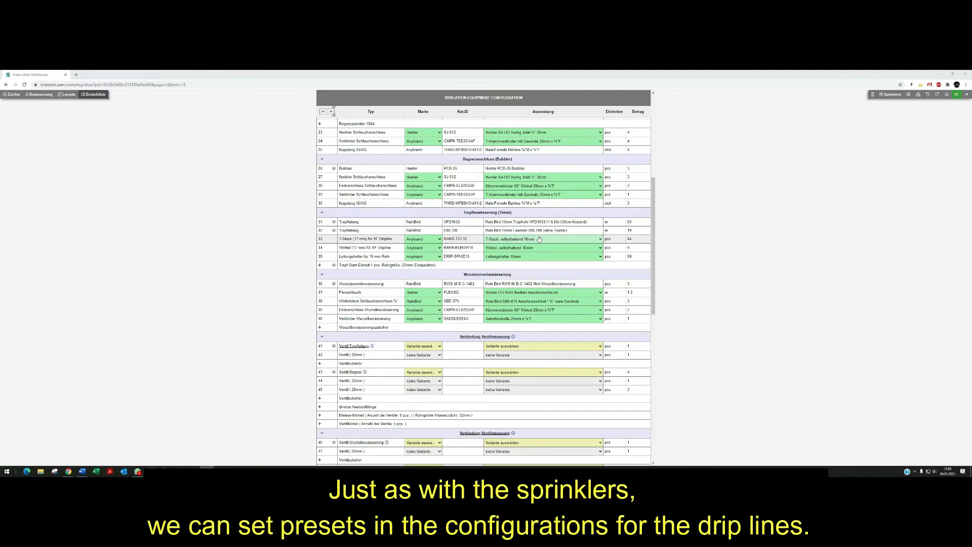
# In the drip irrigation configuration, set the drip line holder spike spacing to 1 m and save.
pyautogui.click(907, 95)
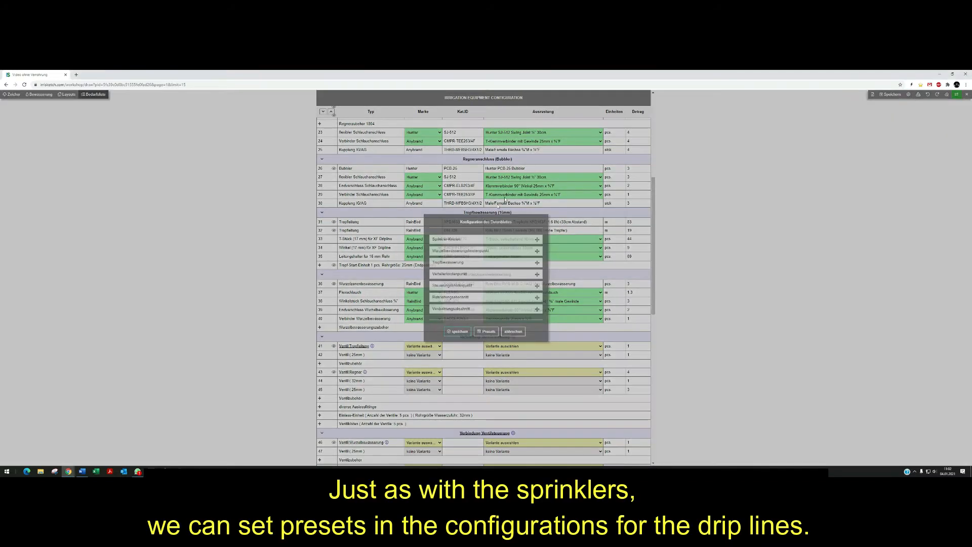
pyautogui.click(441, 263)
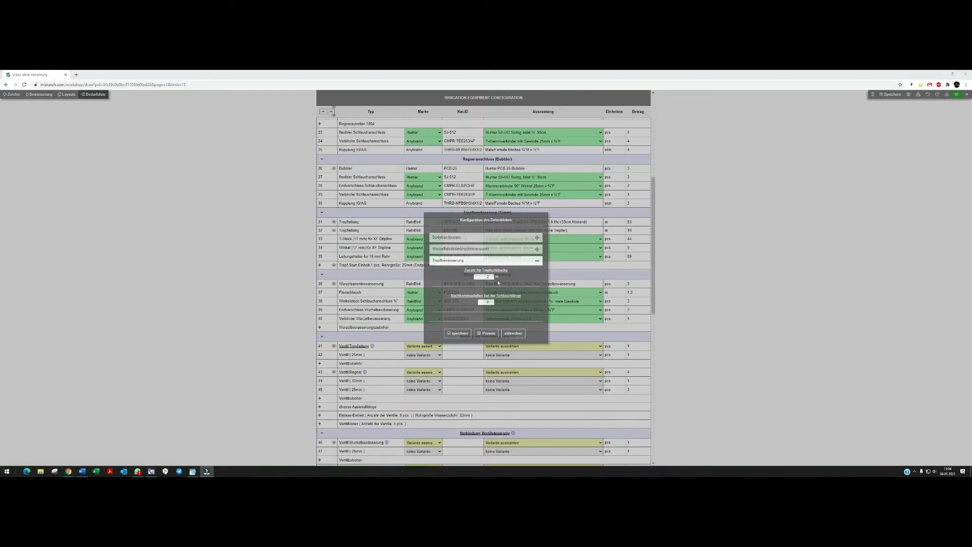
pyautogui.click(487, 277)
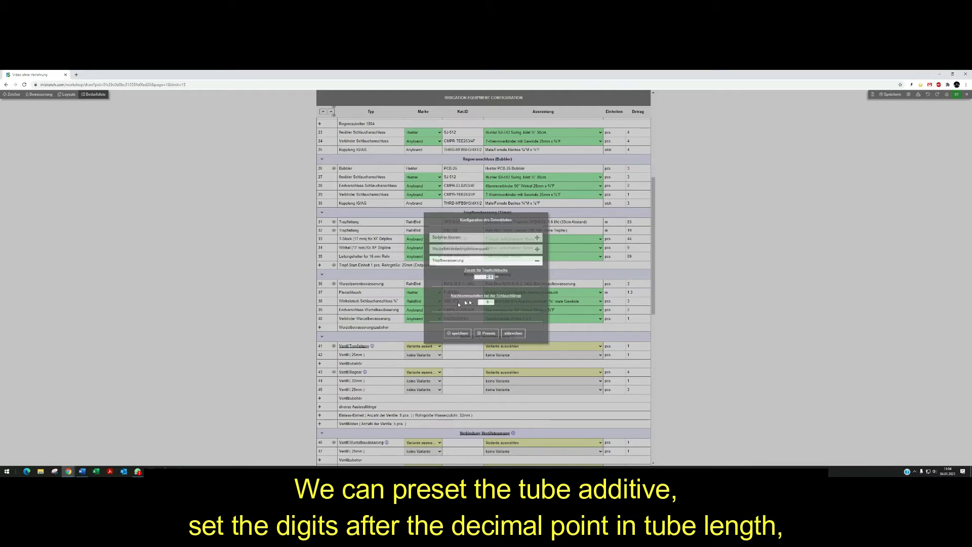
pyautogui.scroll(-2, 505, 296)
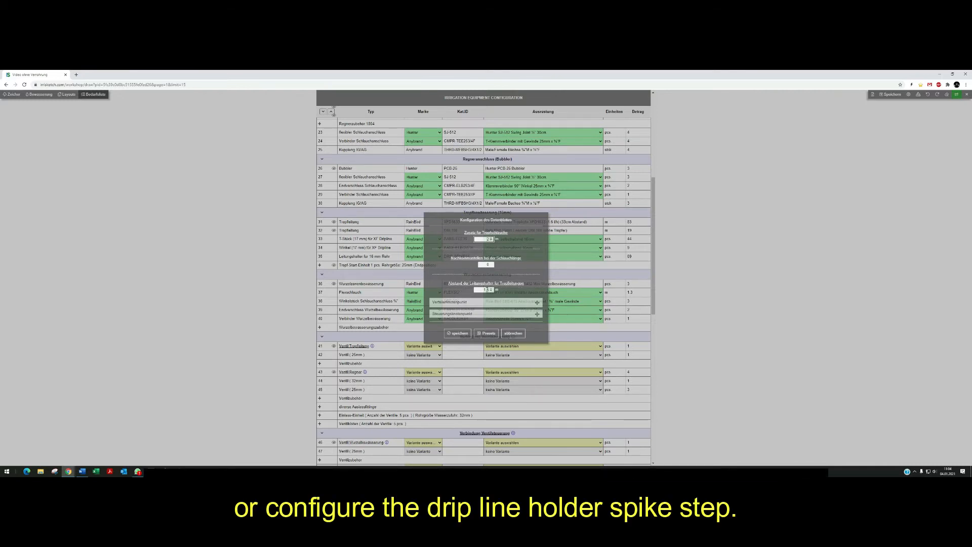
pyautogui.click(489, 290)
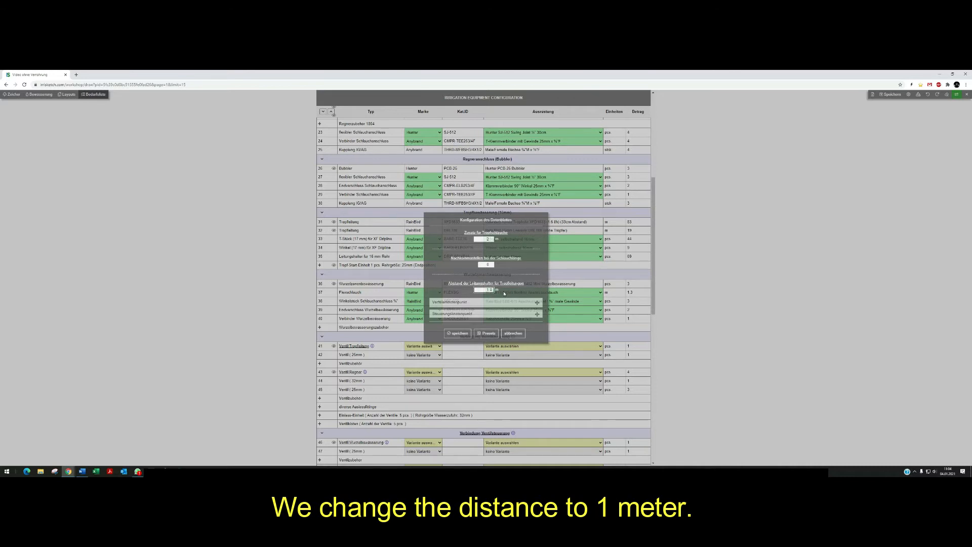
pyautogui.click(456, 333)
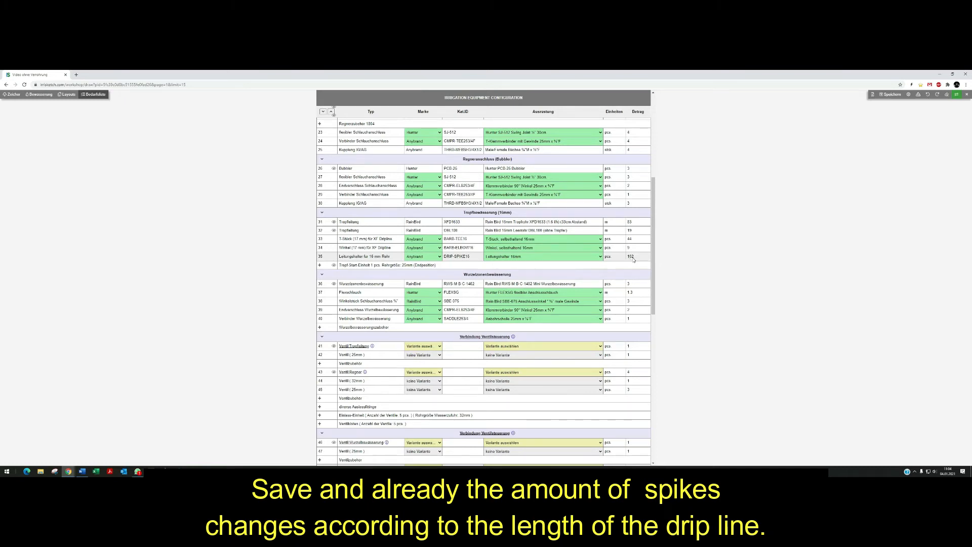
# Add a Druckregulierungsfilter row to the drip line section with any brand and the Inline ¾" pressure regulator (male x male).
pyautogui.click(319, 265)
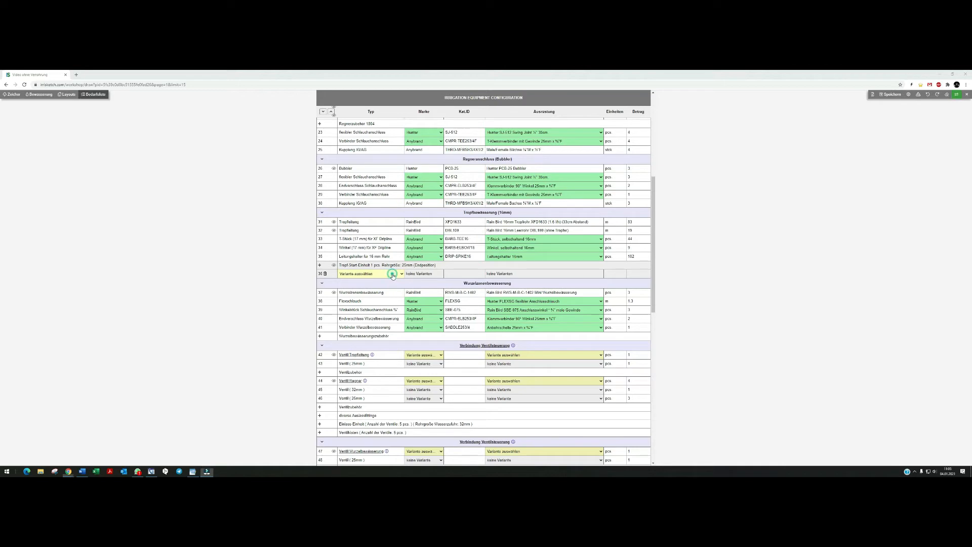
pyautogui.click(392, 273)
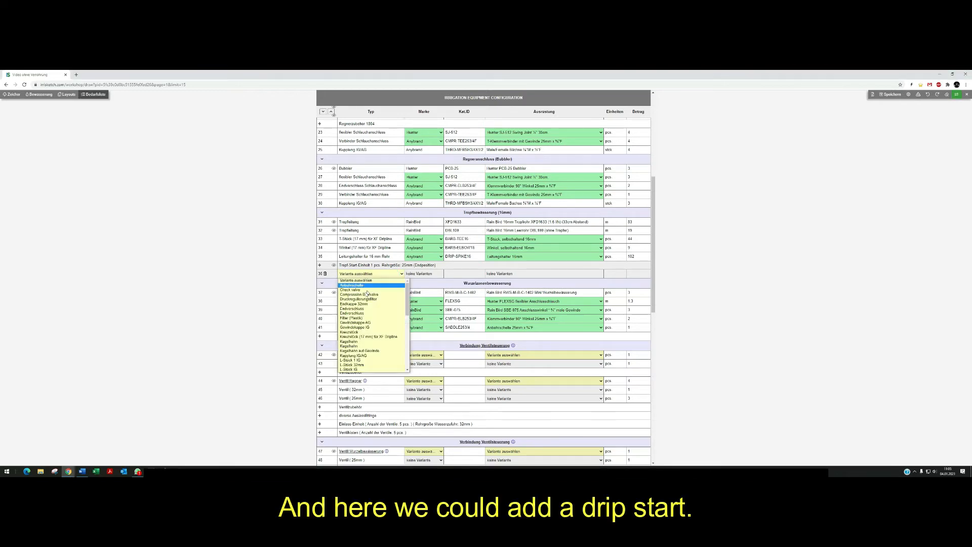
pyautogui.click(380, 298)
pyautogui.click(427, 274)
pyautogui.click(423, 285)
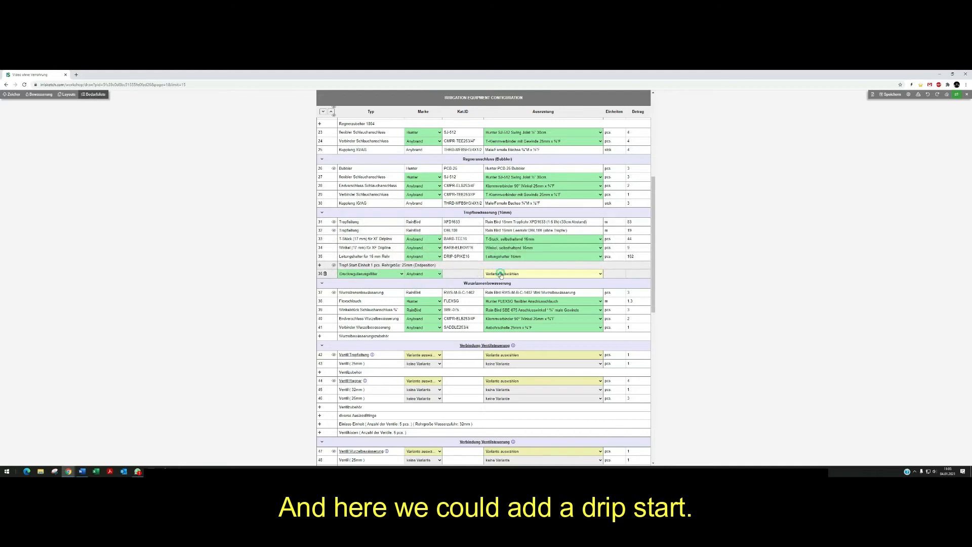
pyautogui.click(501, 274)
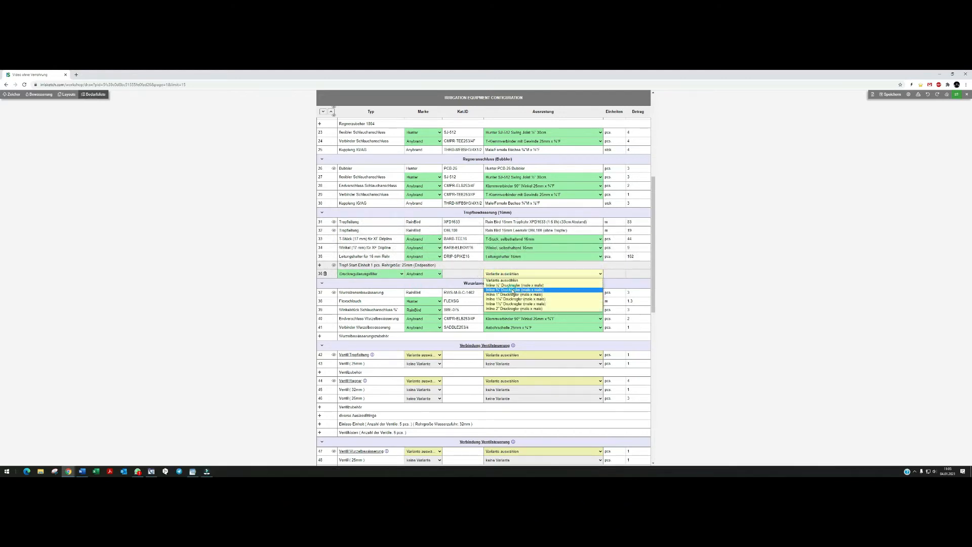
pyautogui.click(513, 290)
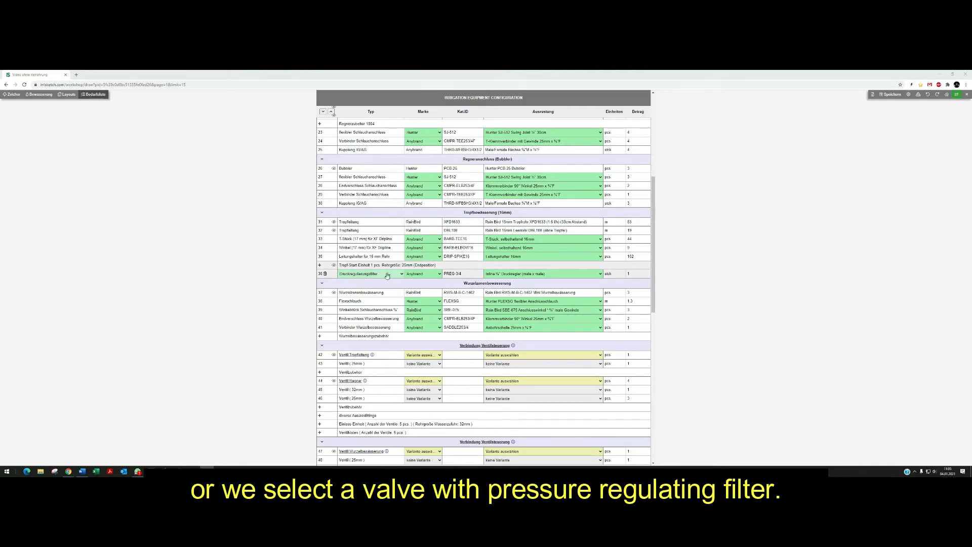
# Add another drip line row of type Verbinder (17 mm) für XF Dripline.
pyautogui.click(320, 266)
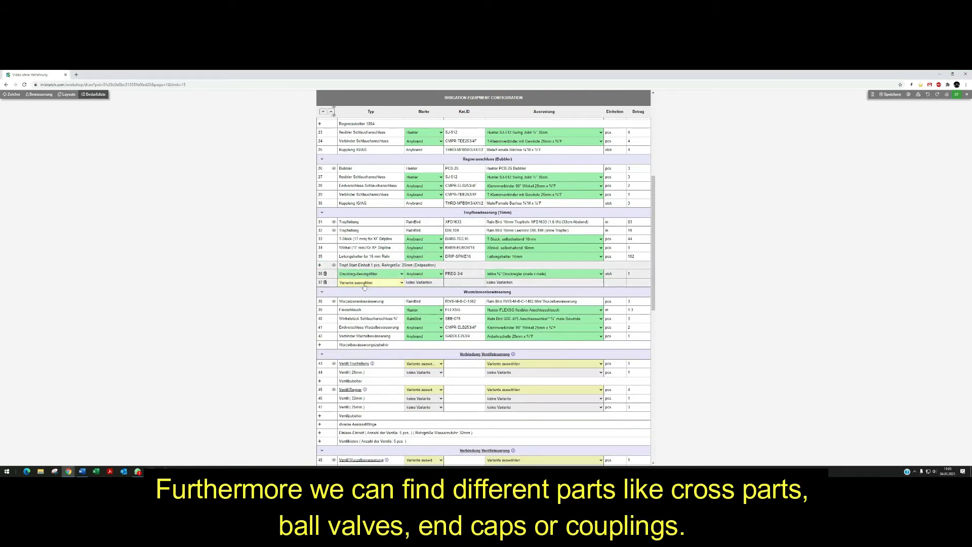
pyautogui.click(354, 282)
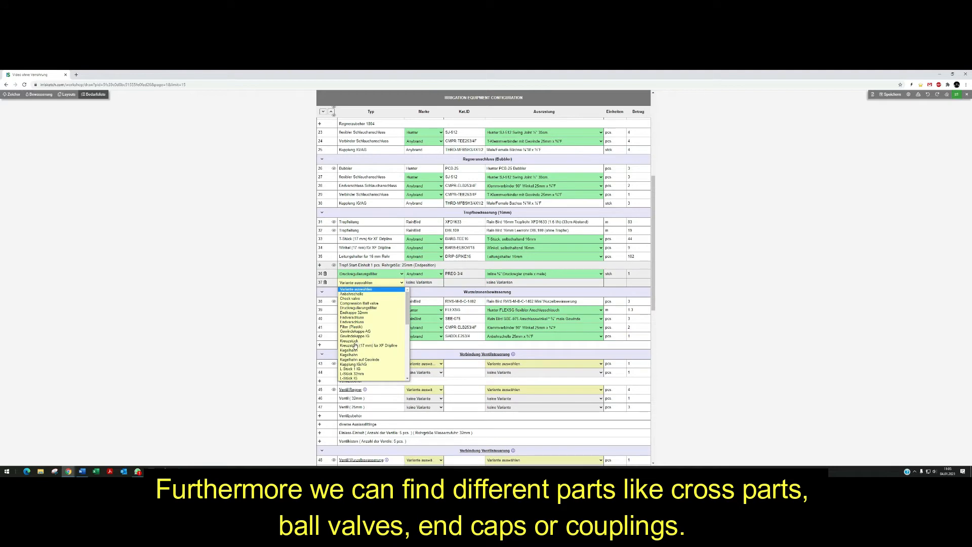
pyautogui.moveTo(408, 312); pyautogui.dragTo(405, 352)
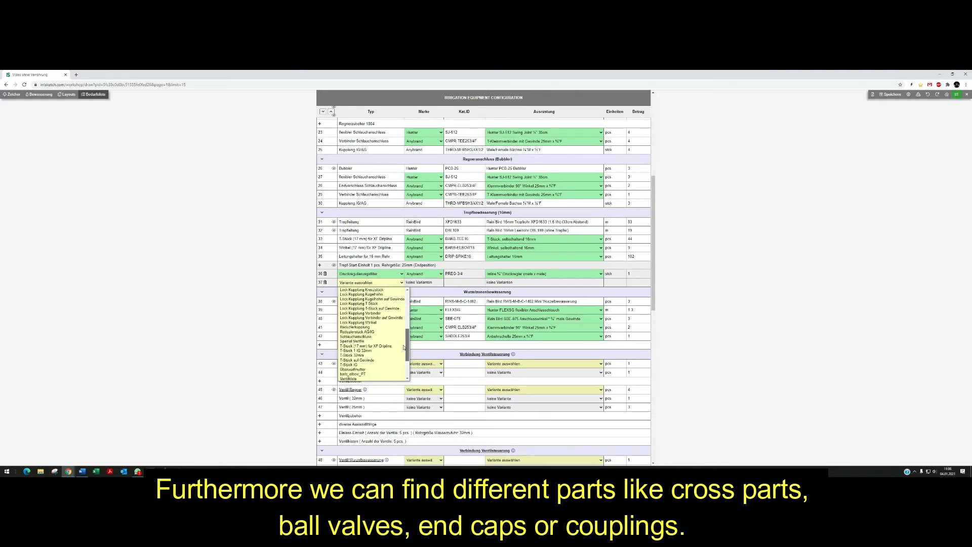
pyautogui.scroll(-3, 367, 352)
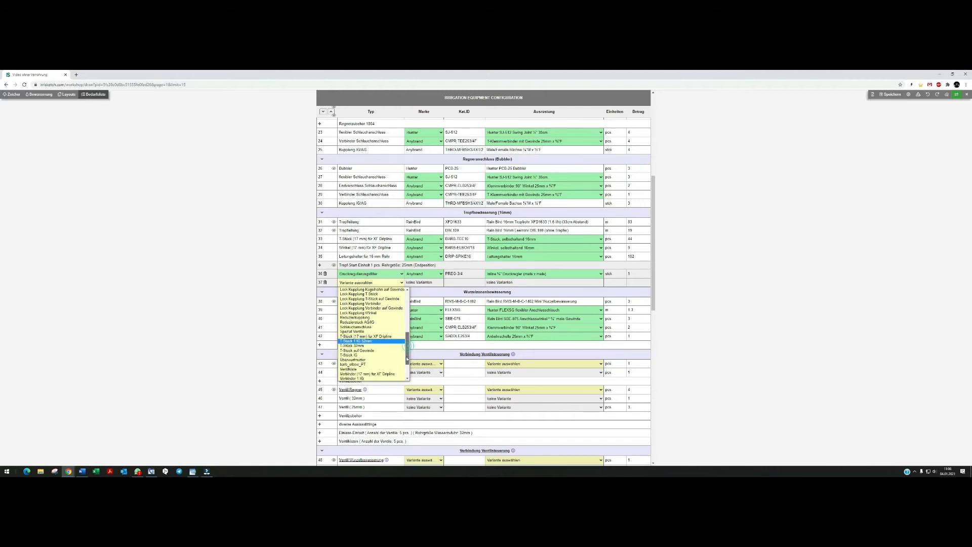
pyautogui.click(360, 342)
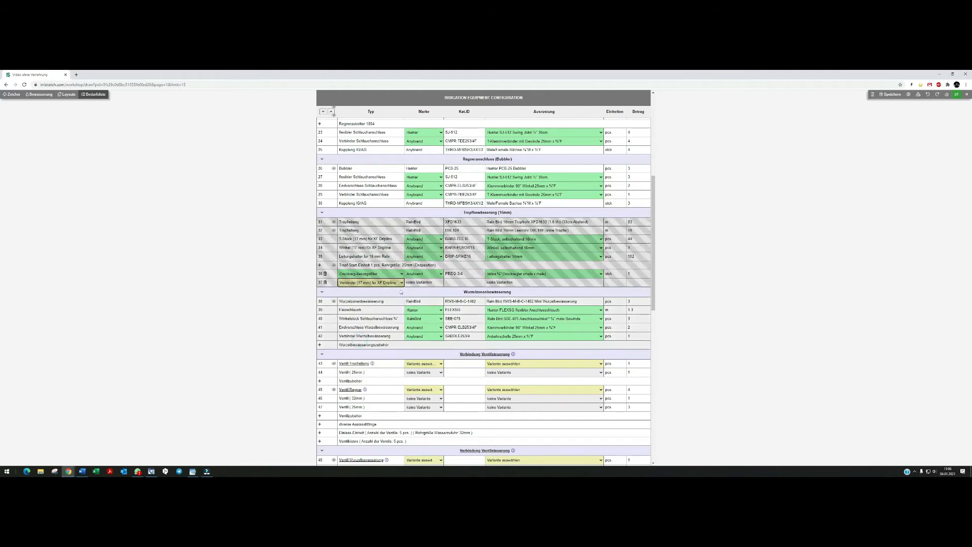
# Set the connector row's quantity to 30.
pyautogui.click(633, 282)
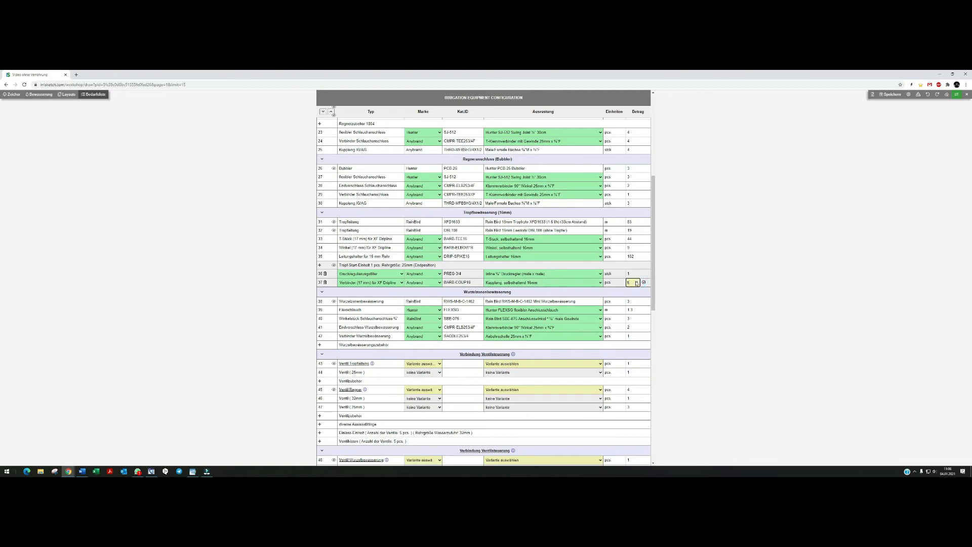
pyautogui.click(638, 281)
pyautogui.click(637, 281)
pyautogui.click(637, 282)
pyautogui.click(637, 281)
pyautogui.click(644, 283)
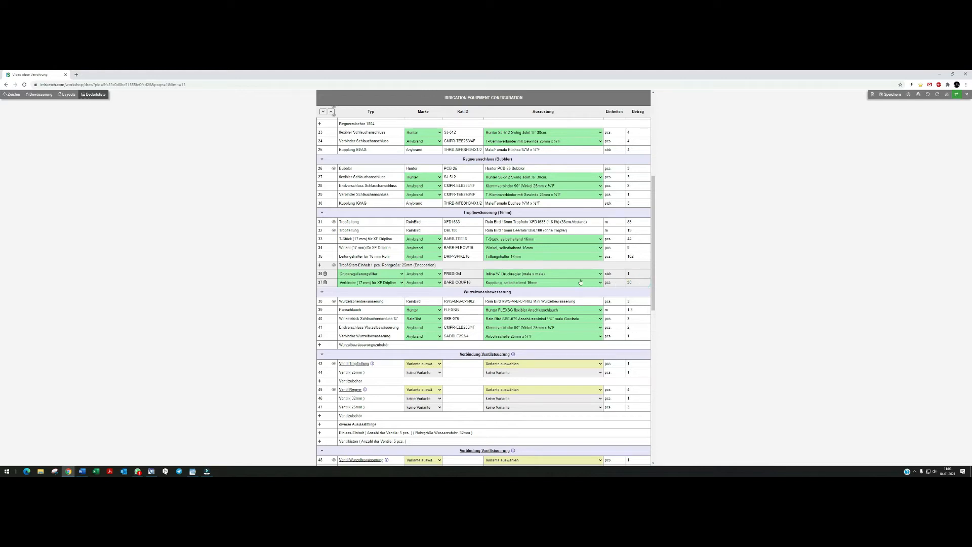
# Remove the pressure regulating filter row from the drip line section.
pyautogui.click(326, 274)
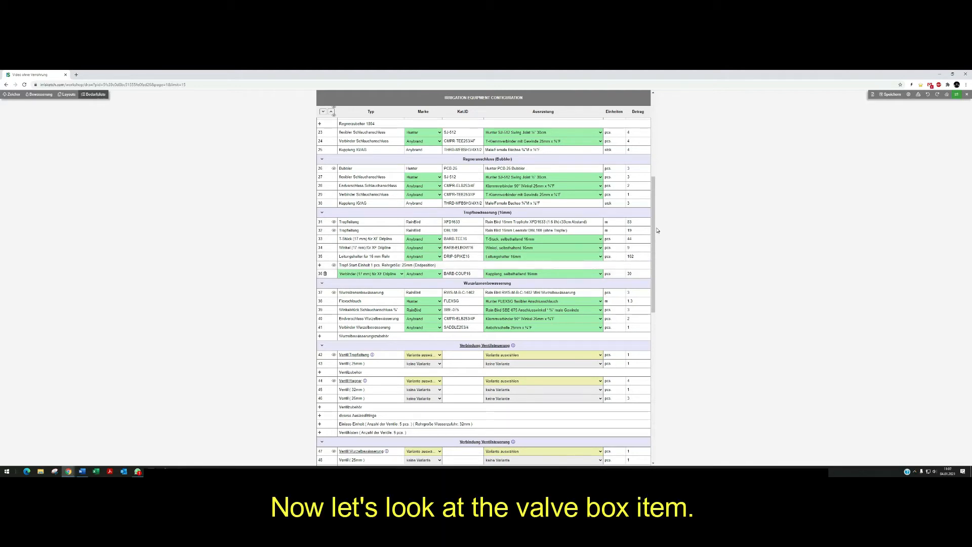
# Show the drip line valve box in the irrigation plan and return to the bill of materials.
pyautogui.moveTo(653, 231); pyautogui.dragTo(649, 310)
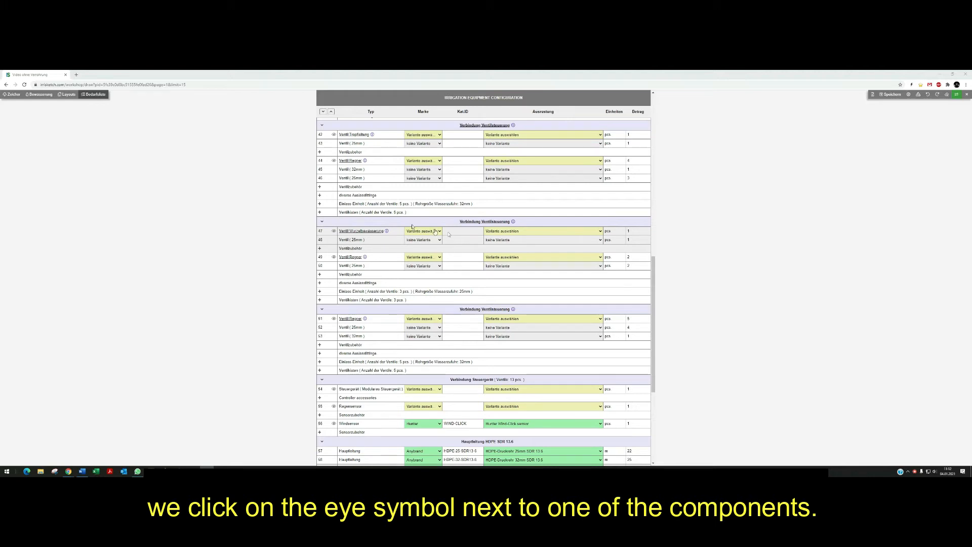
pyautogui.click(333, 135)
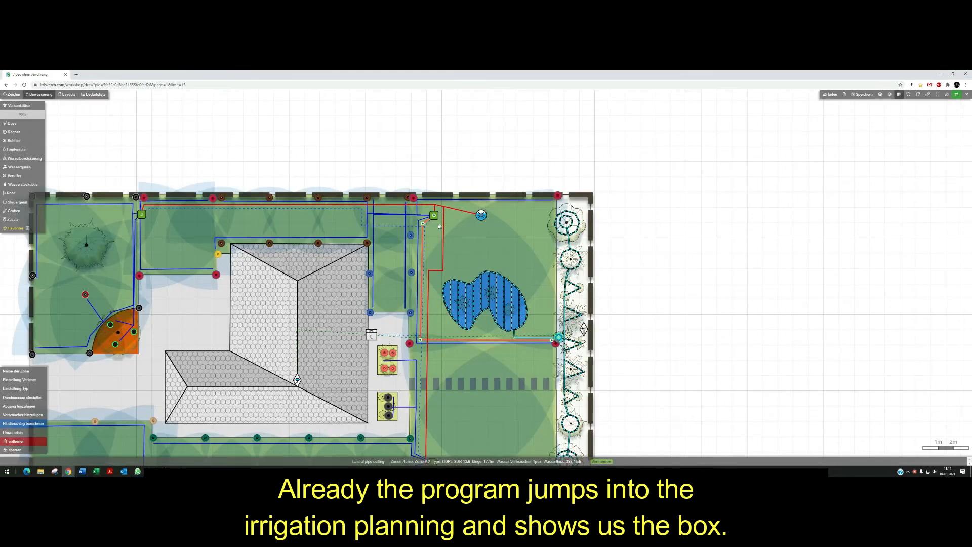
pyautogui.click(100, 96)
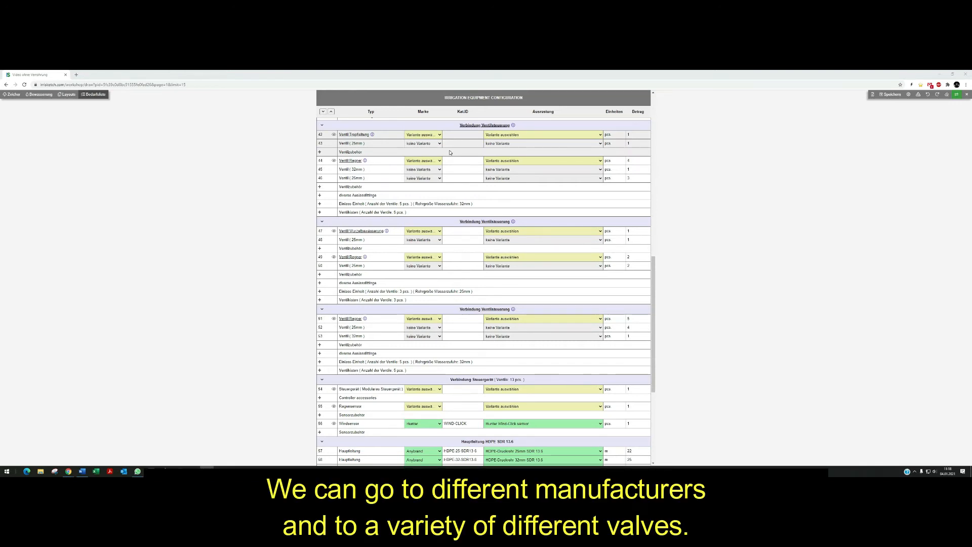
# Select the Rain Bird XCZ-100-PRF 1" DV valve with pressure regulation and filter for the drip line valve.
pyautogui.click(425, 134)
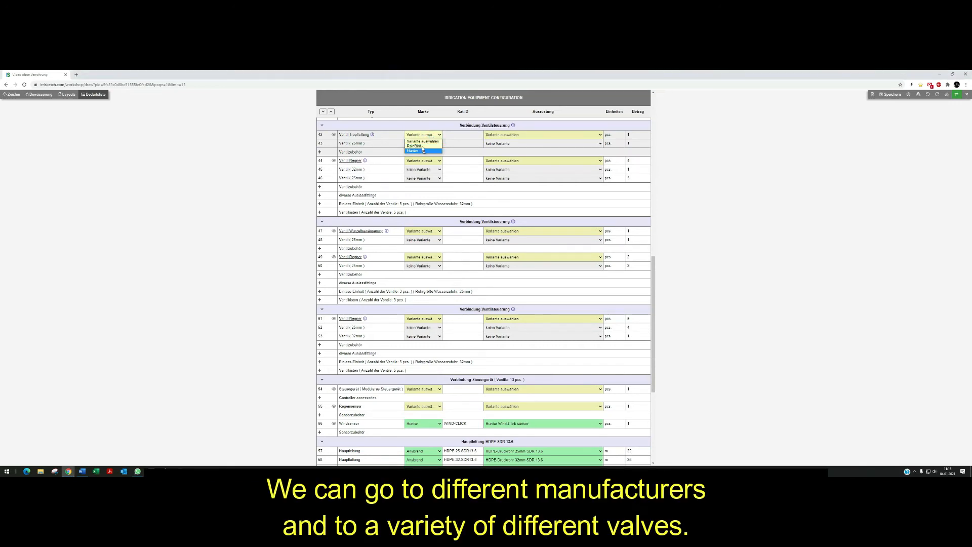
pyautogui.click(504, 135)
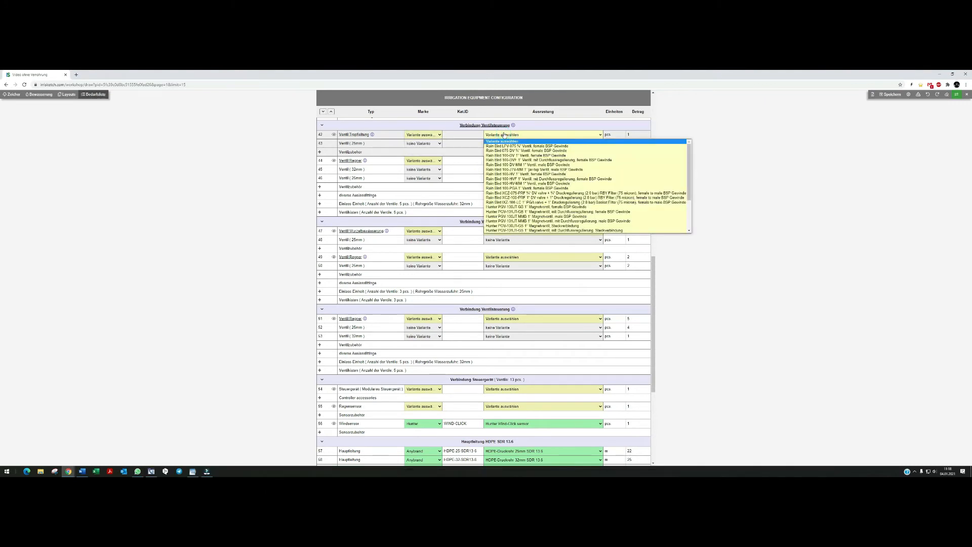
pyautogui.scroll(-2, 545, 183)
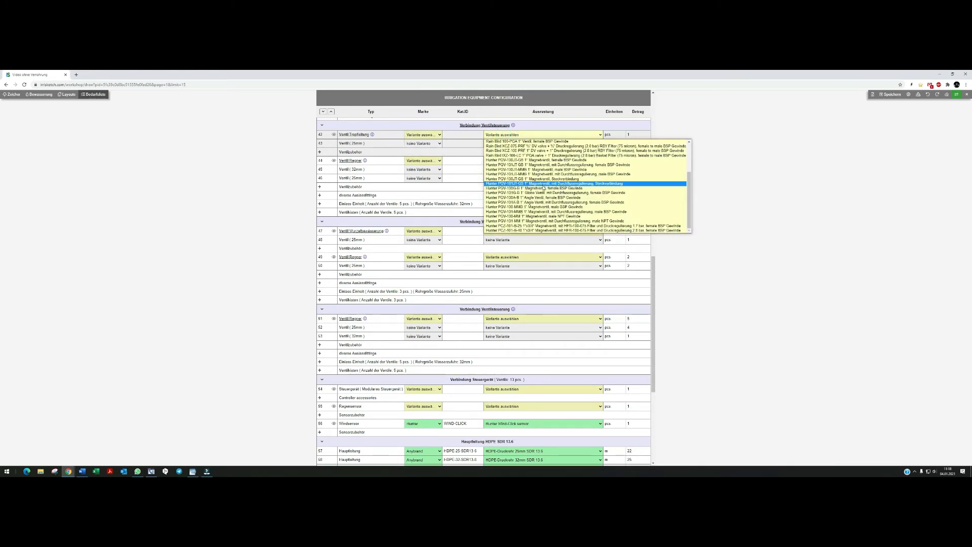
pyautogui.scroll(2, 546, 189)
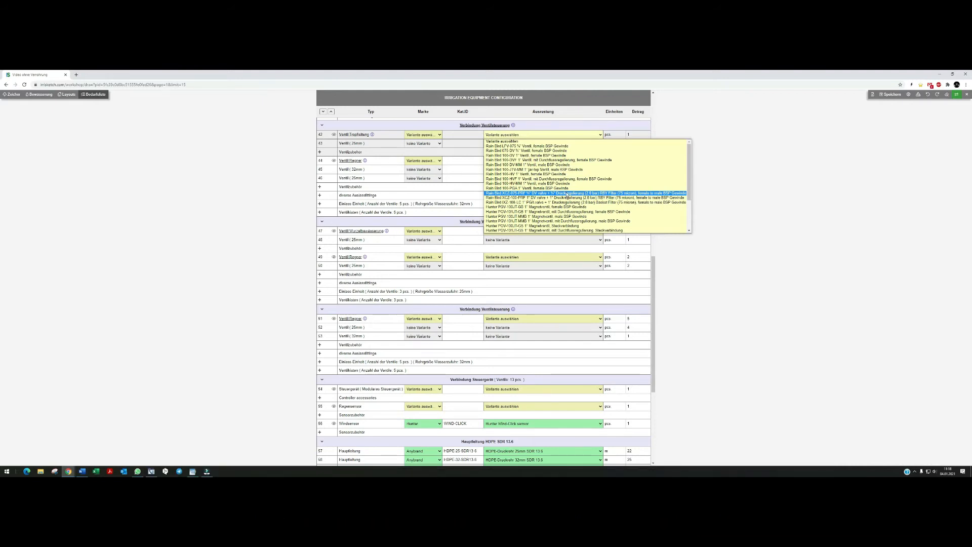
pyautogui.click(567, 194)
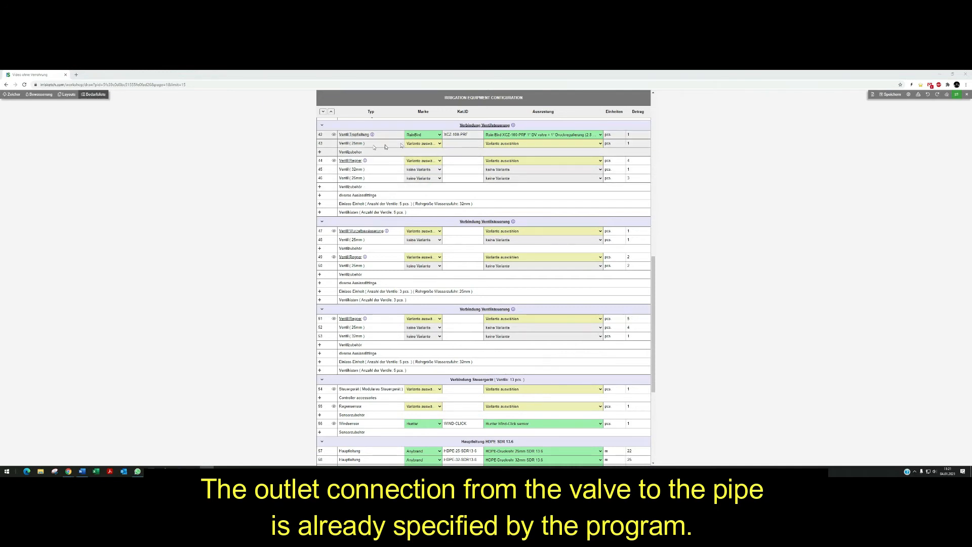
# Choose the Klemmverbinder 25mm x 1"F as the drip valve's 25 mm outlet connection.
pyautogui.click(498, 143)
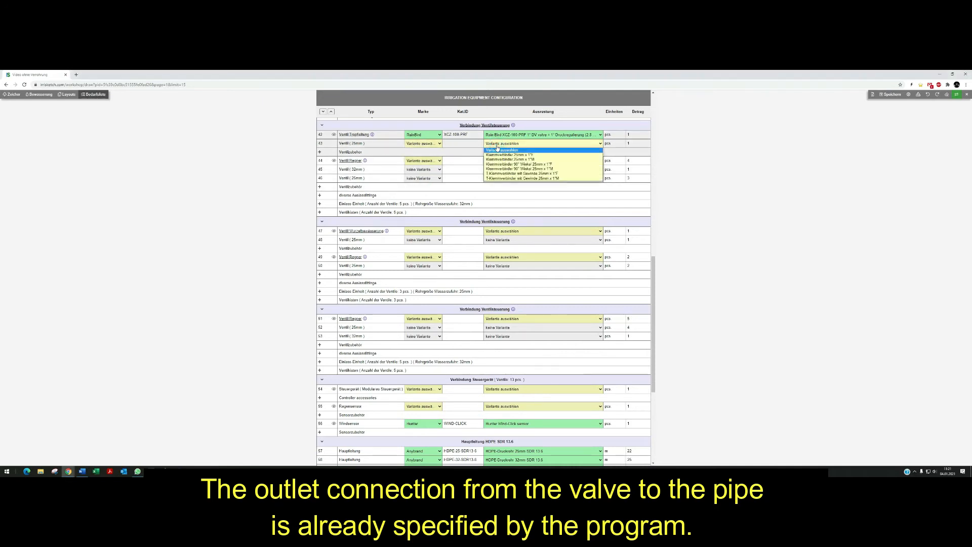
pyautogui.click(541, 155)
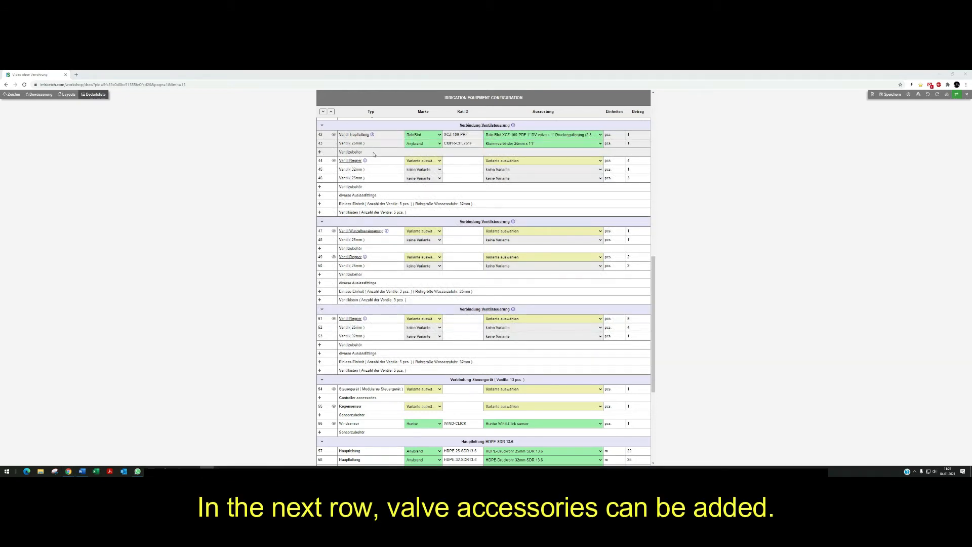
pyautogui.click(320, 152)
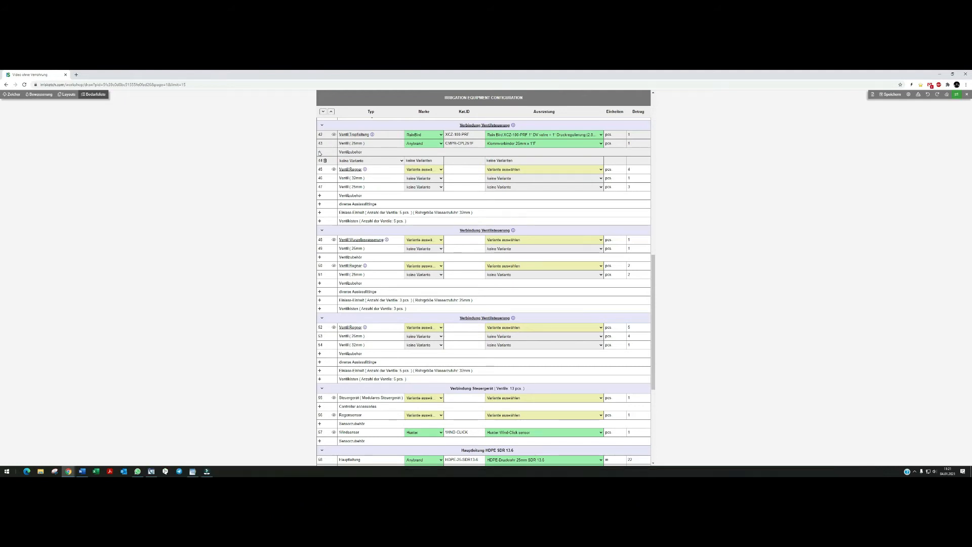
pyautogui.click(363, 160)
pyautogui.click(364, 163)
pyautogui.click(325, 161)
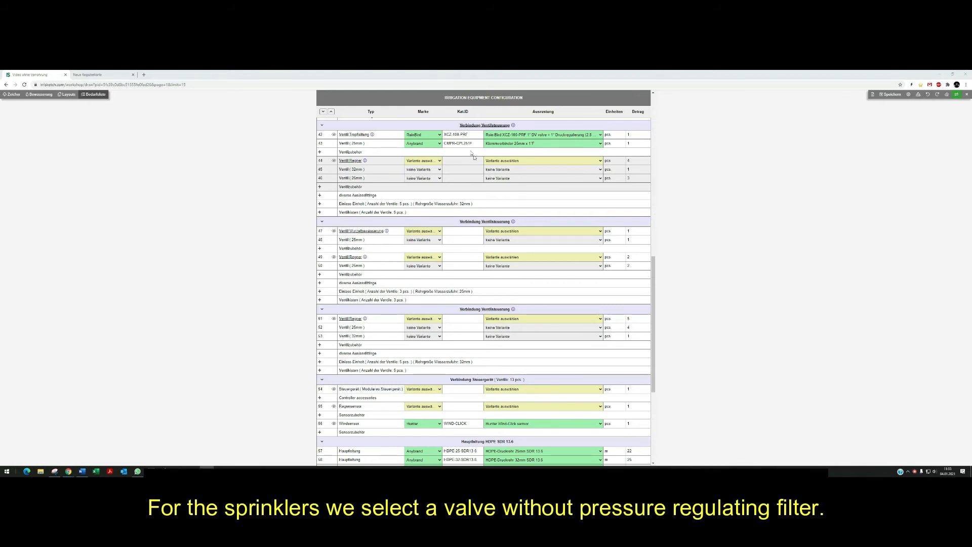
# Set the sprinkler valve to Rain Bird with the Rain Bird 100-DV-MM 1" Ventil, male BSP Gewinde variant.
pyautogui.click(421, 161)
pyautogui.click(419, 174)
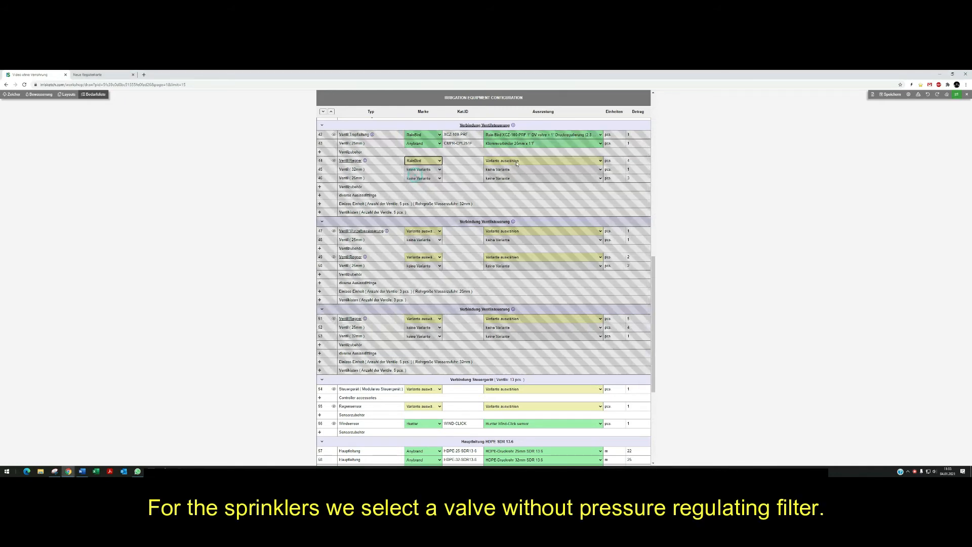
pyautogui.click(516, 161)
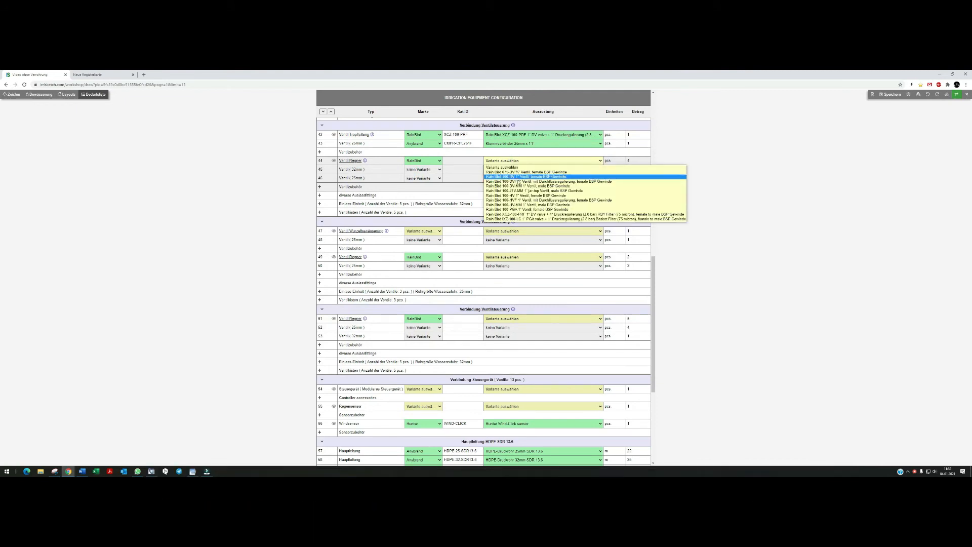
pyautogui.click(521, 186)
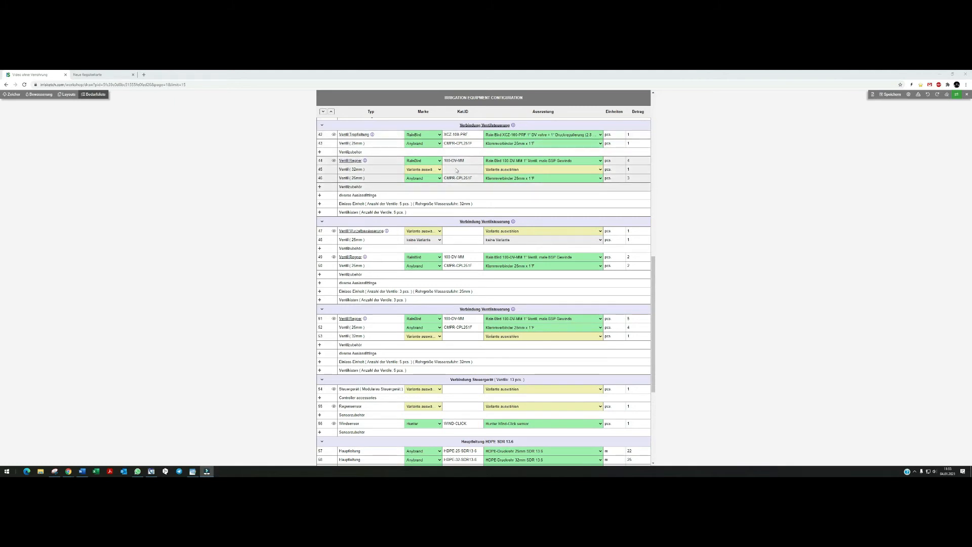
# Choose Anyrand's Klemmverbinder 32mm x 1"F as the sprinkler valve's 32 mm connection.
pyautogui.click(494, 169)
pyautogui.click(530, 180)
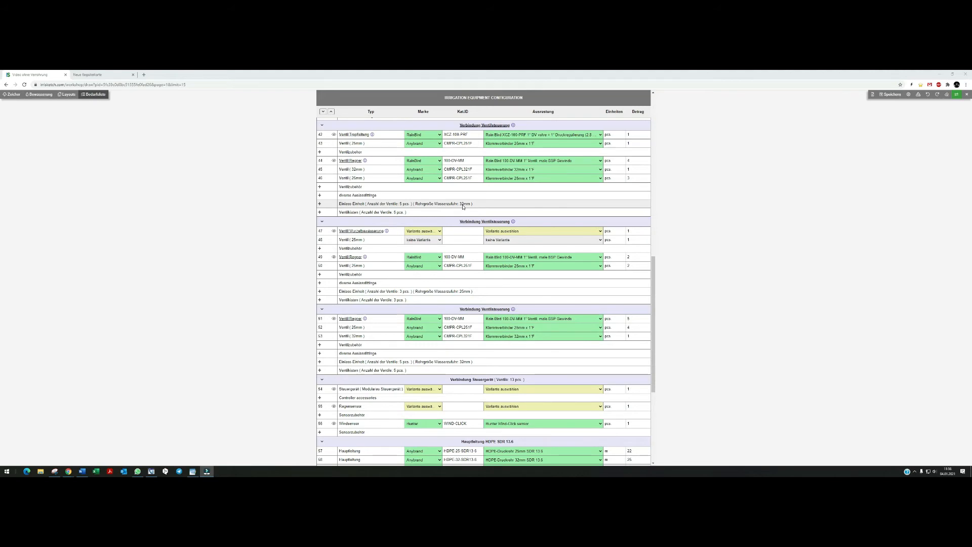
# Add a Verteiler row with the Plastik 1" 3-Wege Verteiler to the sprinkler valve box installation unit.
pyautogui.click(319, 203)
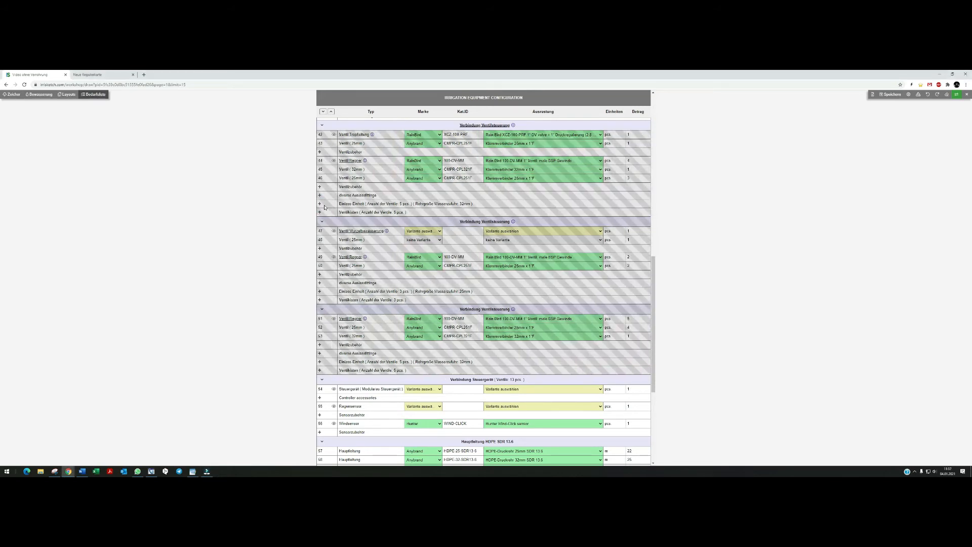
pyautogui.click(350, 214)
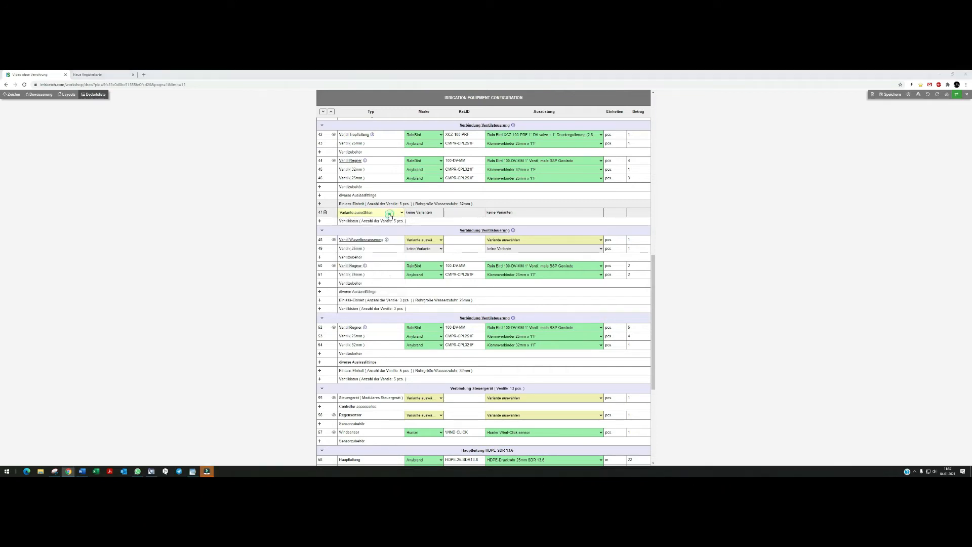
pyautogui.click(390, 214)
pyautogui.scroll(-3, 366, 225)
pyautogui.click(359, 302)
pyautogui.click(509, 213)
pyautogui.click(509, 223)
pyautogui.click(638, 211)
pyautogui.click(638, 211)
pyautogui.click(638, 211)
pyautogui.click(637, 211)
pyautogui.click(638, 211)
pyautogui.click(643, 213)
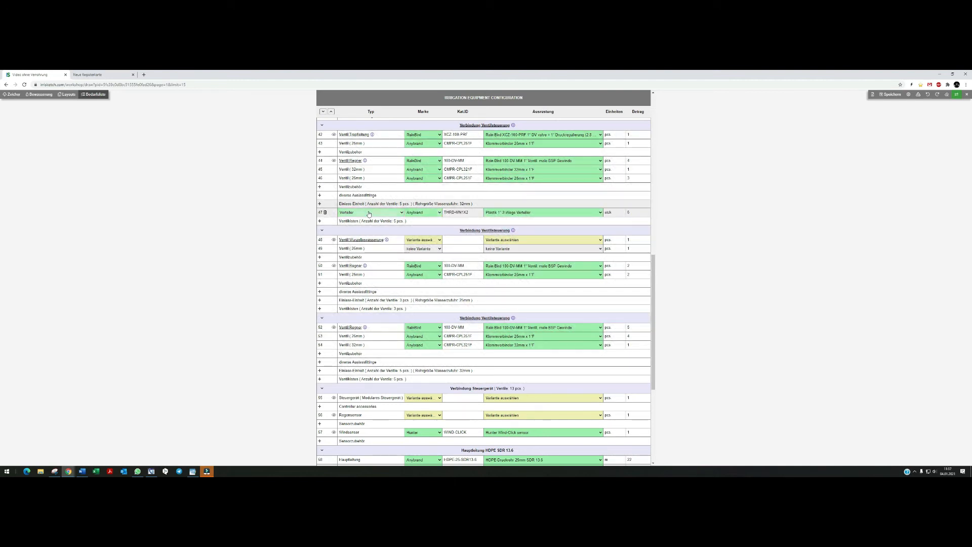
# Add a Kugelhahn row with the Kugelhahn 1" (male x male) variant to the installation unit.
pyautogui.click(319, 204)
pyautogui.click(350, 221)
pyautogui.click(355, 275)
pyautogui.click(537, 221)
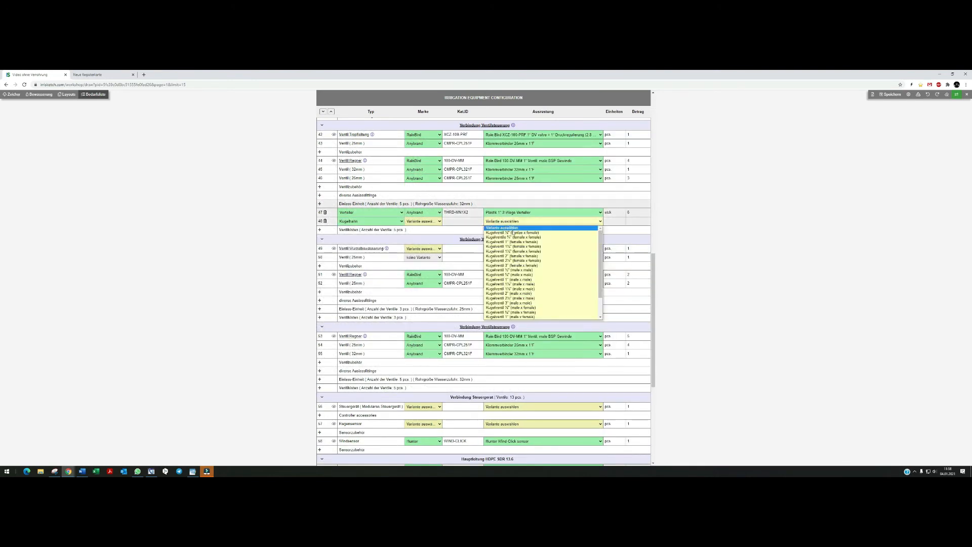
pyautogui.click(511, 279)
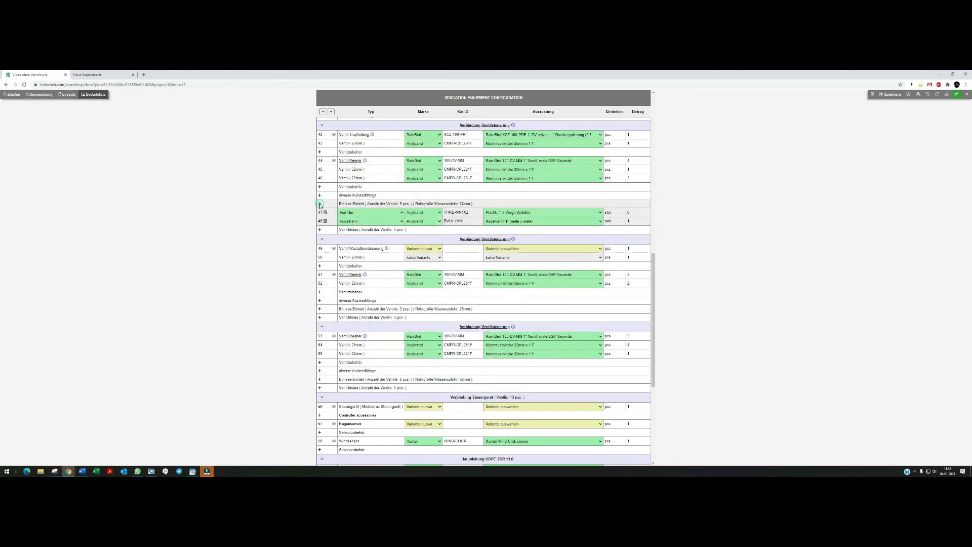
# Add a Gewindekappe IG row with the Gewindedeckel 1"F variant to the installation unit.
pyautogui.click(319, 204)
pyautogui.click(357, 231)
pyautogui.click(355, 276)
pyautogui.click(541, 230)
pyautogui.click(592, 251)
# Add a Schlauchanschluss row with the Kupplung 1"F x 1"F variant to the installation unit.
pyautogui.click(319, 203)
pyautogui.click(357, 238)
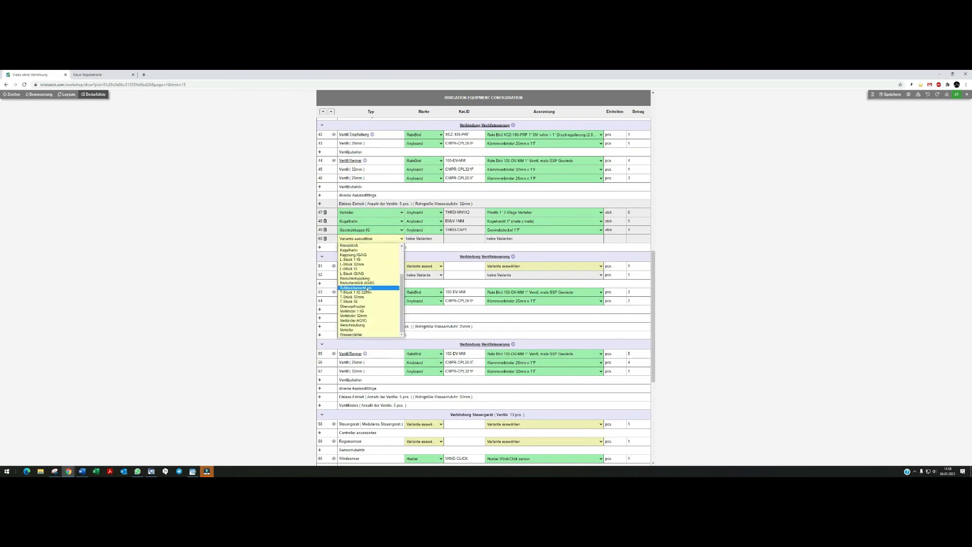
pyautogui.click(359, 282)
pyautogui.click(486, 238)
pyautogui.click(493, 261)
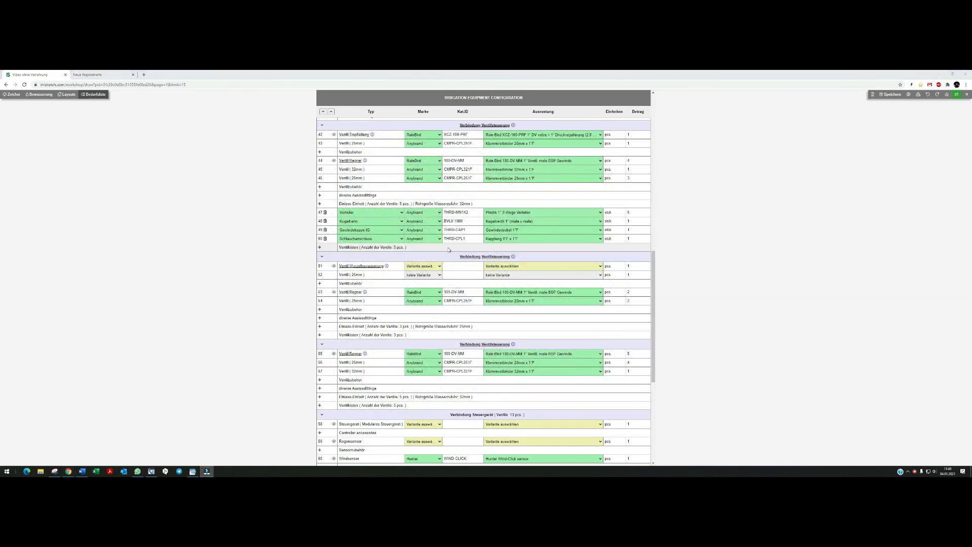
# Add a Ventilbox row by Anyrand with the Rechteckiger Ventilkasten (JUMBO) (15 in. x 21 in.) variant.
pyautogui.click(320, 247)
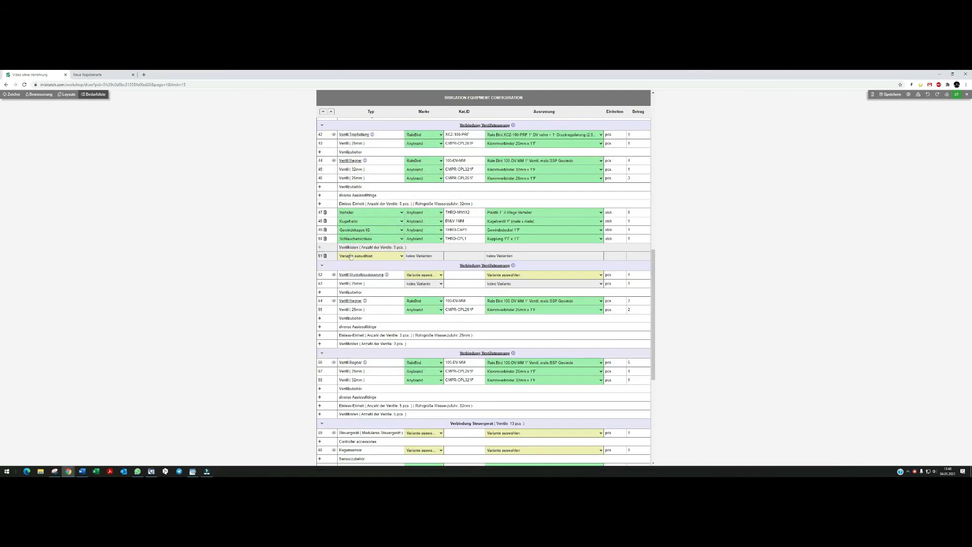
pyautogui.click(360, 256)
pyautogui.click(357, 268)
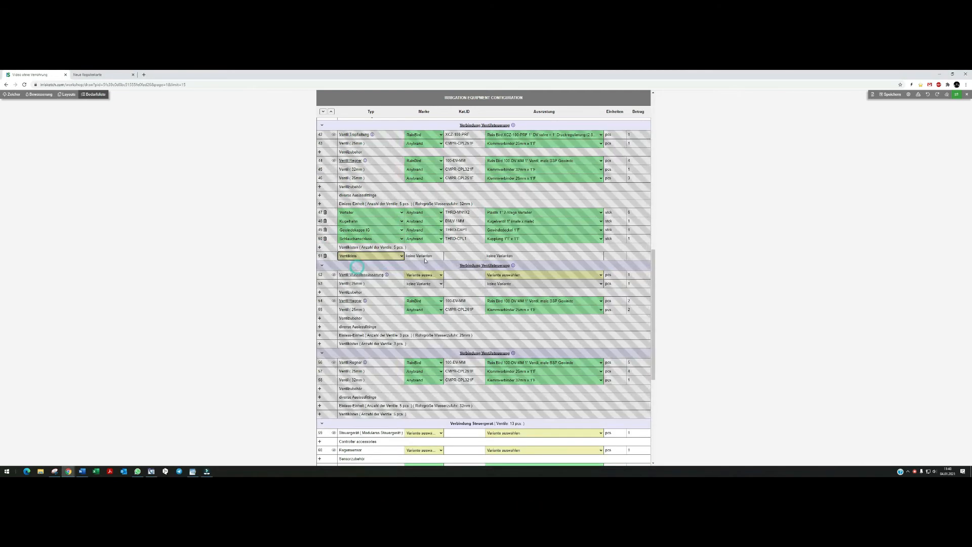
pyautogui.click(424, 256)
pyautogui.click(424, 268)
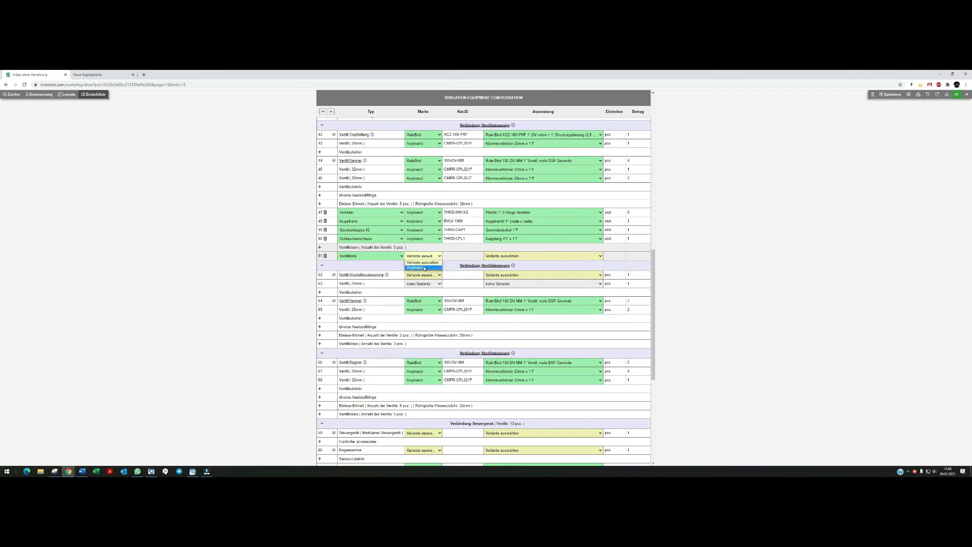
pyautogui.click(500, 256)
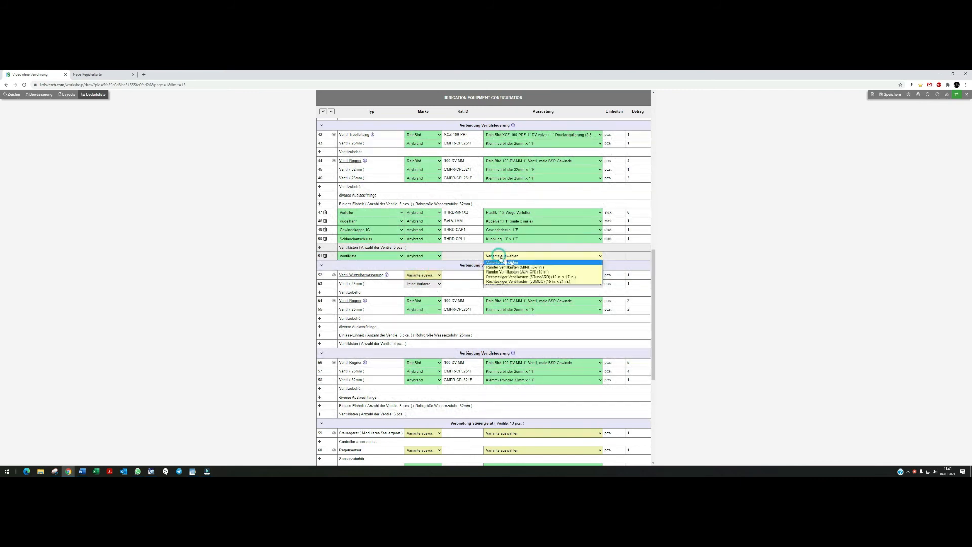
pyautogui.click(545, 281)
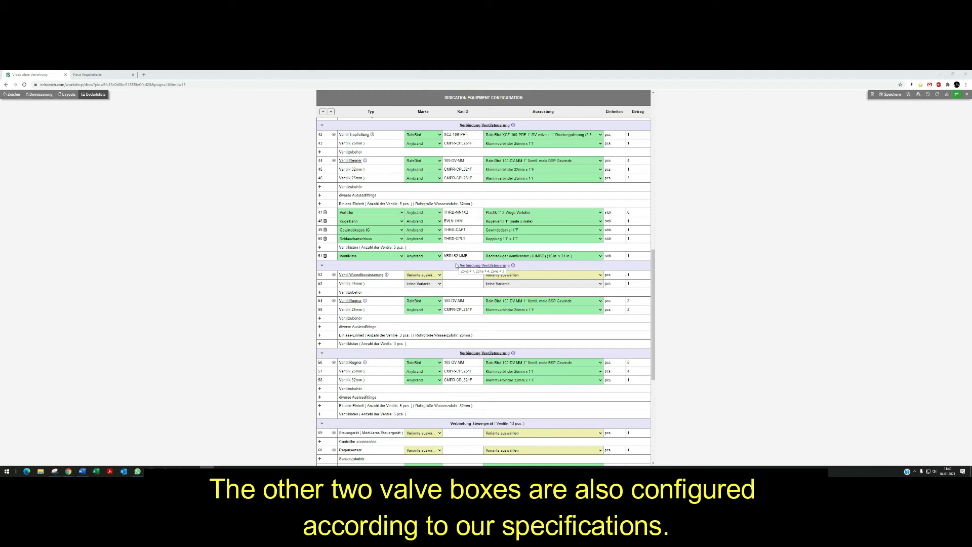
# Select the Rain Bird XCZ-100-PRF 1" DV valve with pressure regulation for the second valve box's drip valve.
pyautogui.click(506, 274)
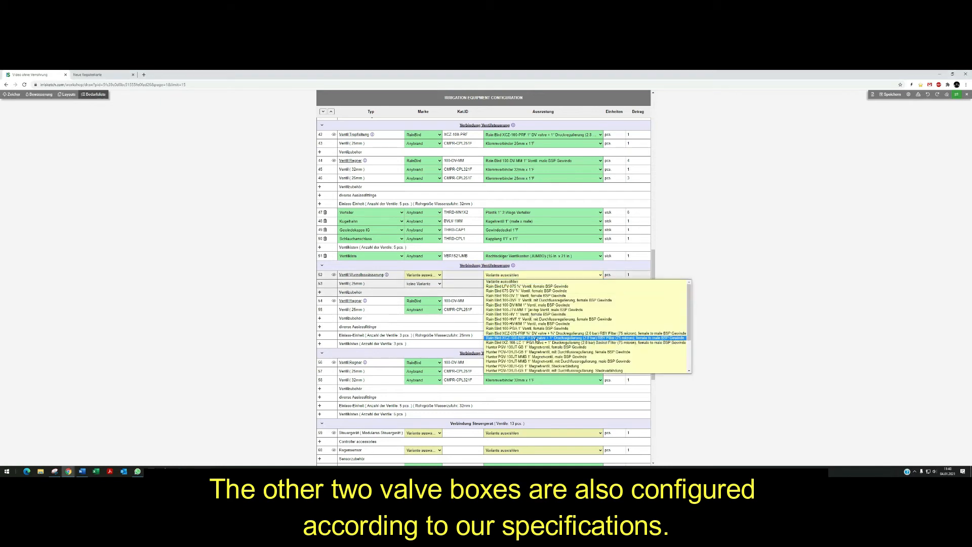
pyautogui.click(506, 336)
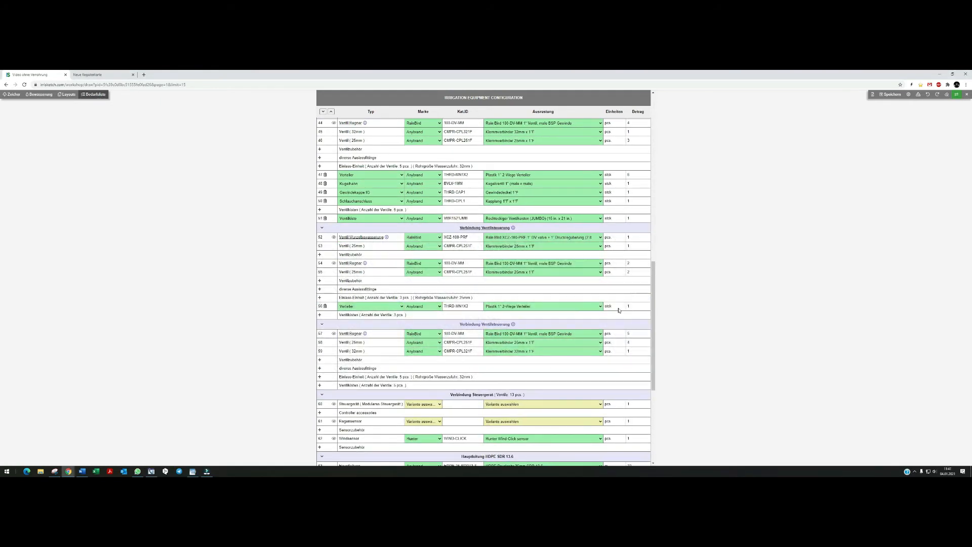
# Set the second valve box's ball valve to Kugelhahn 1" (male x male).
pyautogui.click(506, 314)
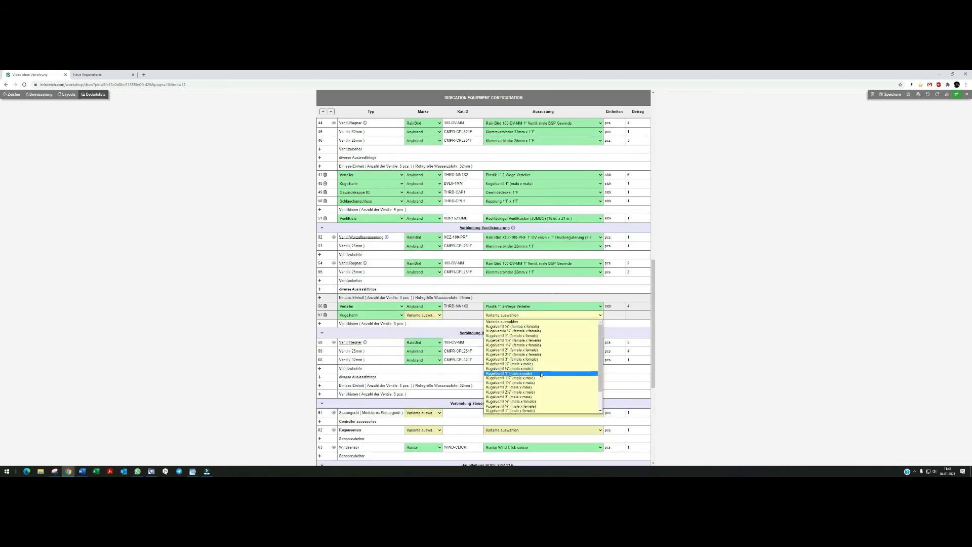
pyautogui.click(511, 373)
# Add a threaded cap row with the Gewindedeckel 1"F variant to the second valve box unit.
pyautogui.click(320, 298)
pyautogui.click(369, 332)
pyautogui.click(367, 396)
pyautogui.click(511, 333)
pyautogui.click(514, 364)
# Add a hose coupling and a Rechteckiger Ventilkasten (STANDARD) valve box to the second valve box unit.
pyautogui.click(319, 342)
pyautogui.click(537, 349)
pyautogui.click(538, 371)
pyautogui.scroll(-2, 506, 354)
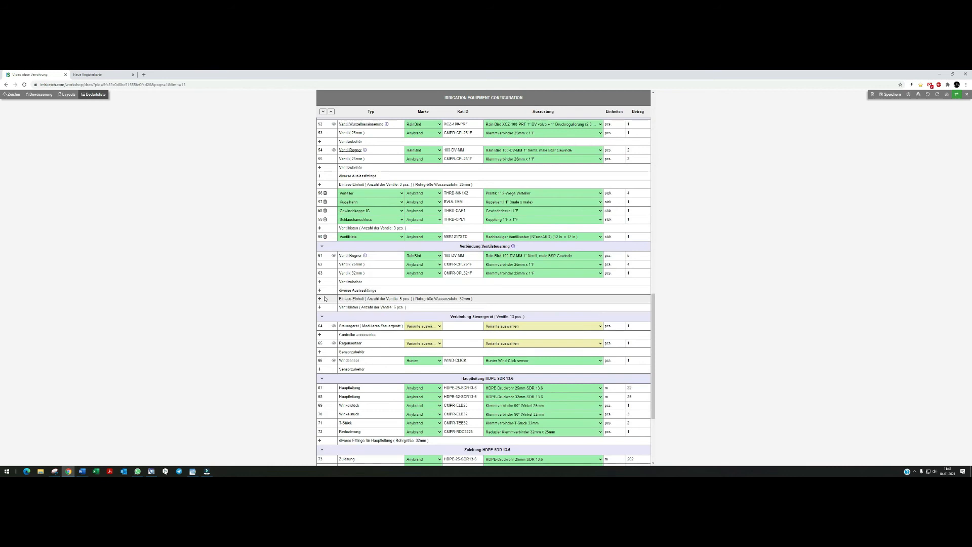
# Add a Verteiler row to the third valve box's installation unit and set its quantity to 6.
pyautogui.click(320, 299)
pyautogui.press('BackSpace')
pyautogui.write('6')
pyautogui.click(644, 307)
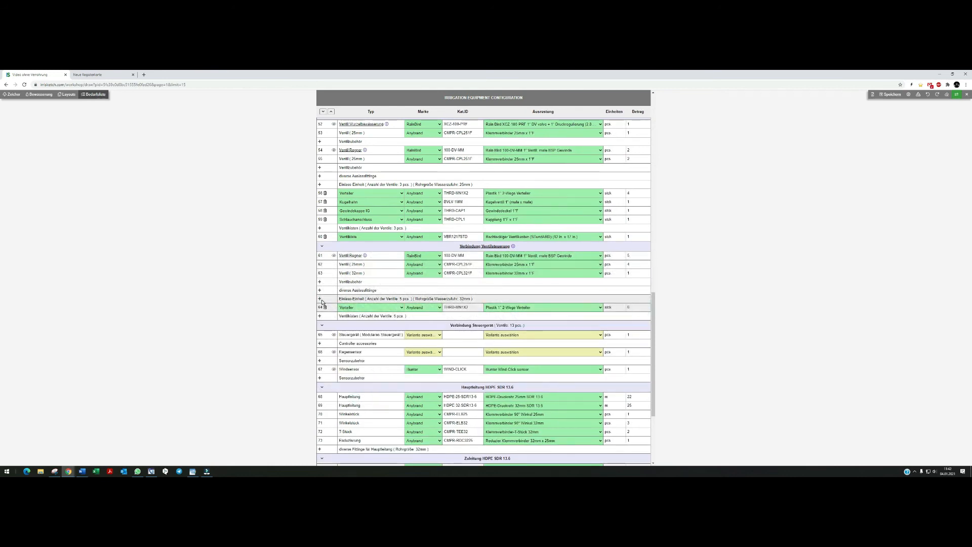
# Add a Kugelhahn row with the Kugelhahn 1" (male x male) variant to the third valve box unit.
pyautogui.click(319, 298)
pyautogui.click(369, 316)
pyautogui.click(364, 365)
pyautogui.click(511, 316)
pyautogui.click(511, 339)
# Add a Gewindekappe row with the Gewindedeckel 1"F variant to the third valve box unit.
pyautogui.click(320, 299)
pyautogui.click(370, 324)
pyautogui.click(365, 360)
pyautogui.click(509, 325)
pyautogui.click(509, 345)
# Add a Schlauchanschluss row with the Kupplung 1"F x 1"F variant to the third valve box unit.
pyautogui.click(319, 299)
pyautogui.click(369, 334)
pyautogui.click(367, 419)
pyautogui.click(490, 334)
pyautogui.click(501, 379)
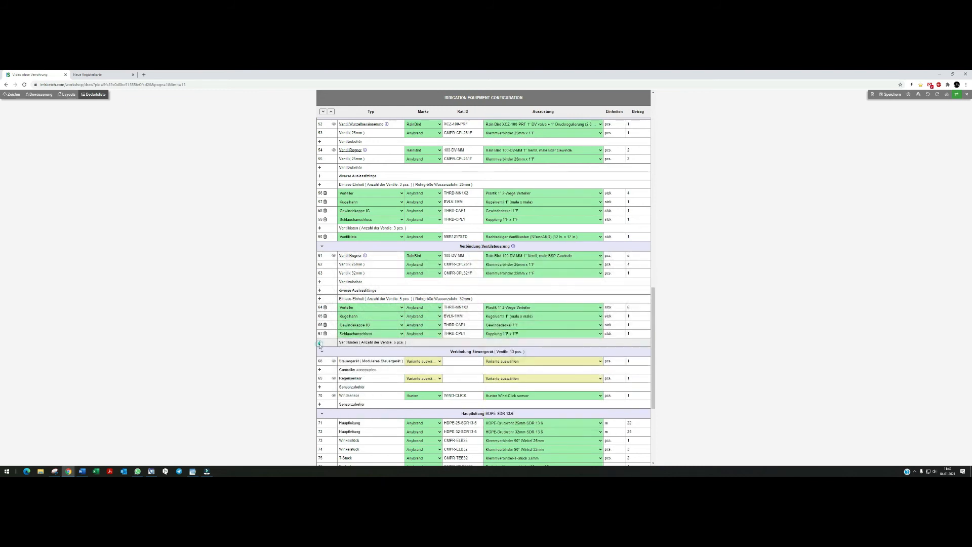
# Add a Ventilbox row with the Rechteckiger Ventilkasten (JUMBO) (15 in. x 21 in.) to the third valve box unit.
pyautogui.click(319, 342)
pyautogui.click(369, 351)
pyautogui.click(365, 363)
pyautogui.click(512, 350)
pyautogui.click(521, 376)
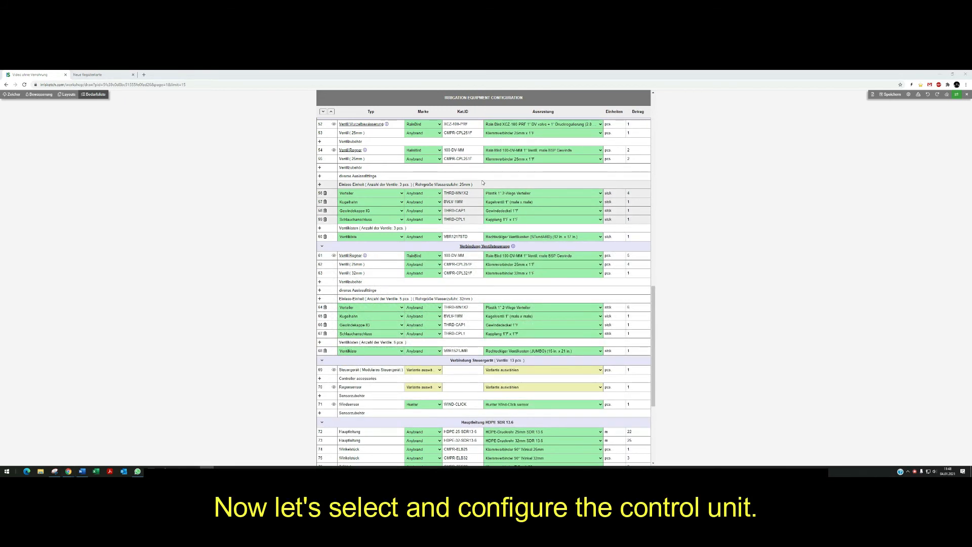
# Select the Rain Bird ESP-ME3 4-Station base outdoor 230V AC modular controller as the Steuergerät.
pyautogui.moveTo(652, 296); pyautogui.dragTo(652, 365)
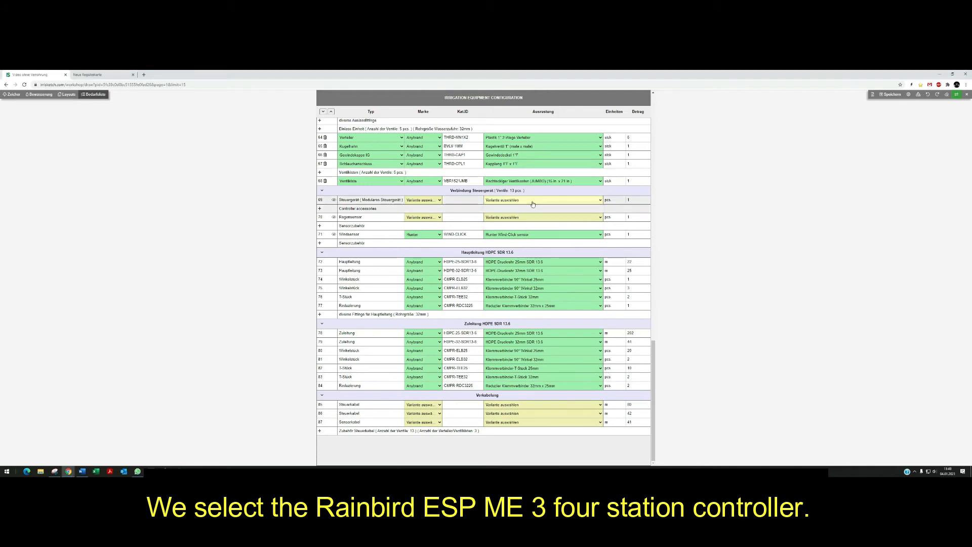
pyautogui.click(533, 201)
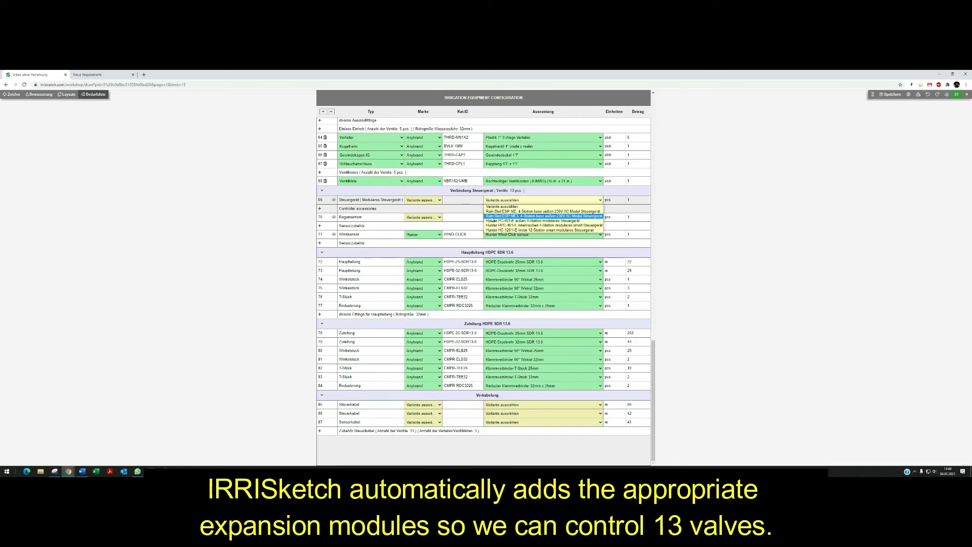
pyautogui.click(492, 216)
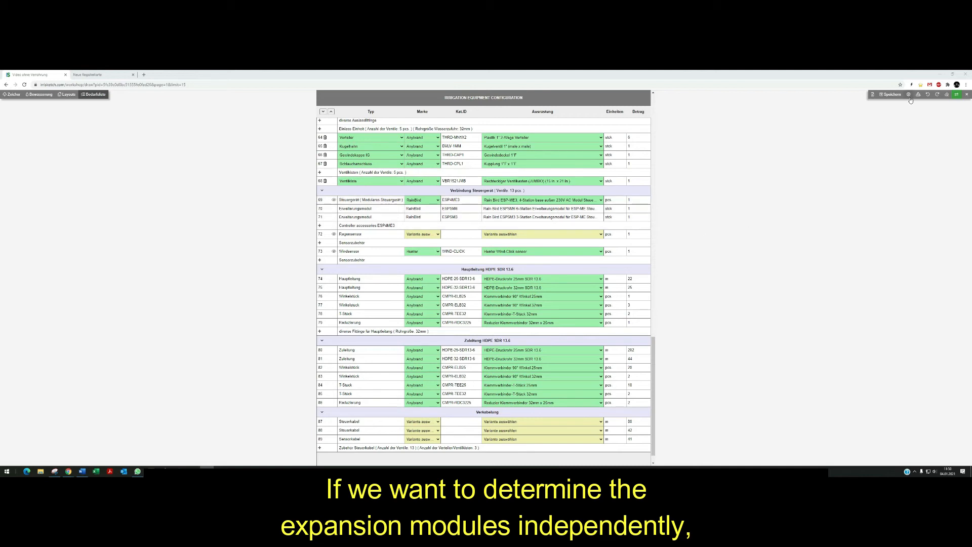
# Open the data sheet configuration's controller section to check the expansion module mode, then save it.
pyautogui.click(495, 191)
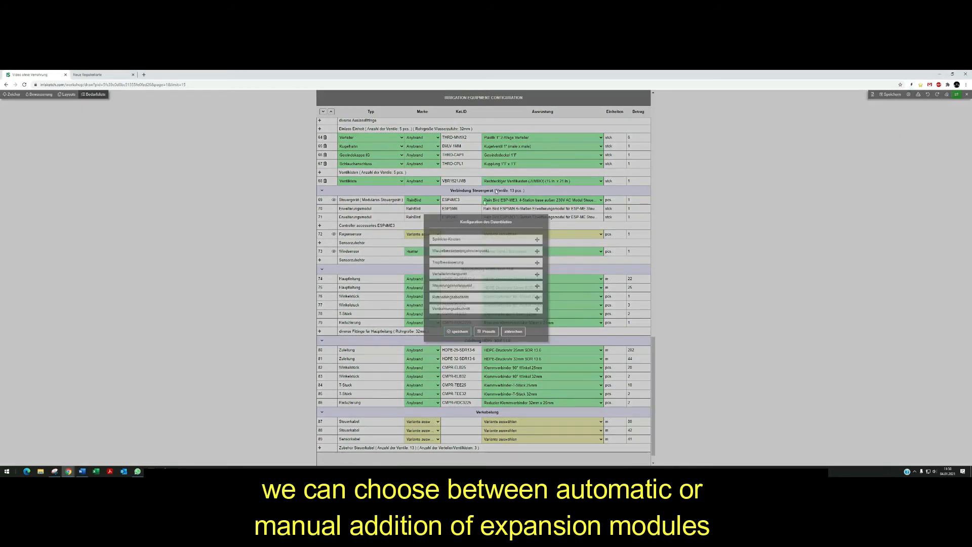
pyautogui.click(450, 285)
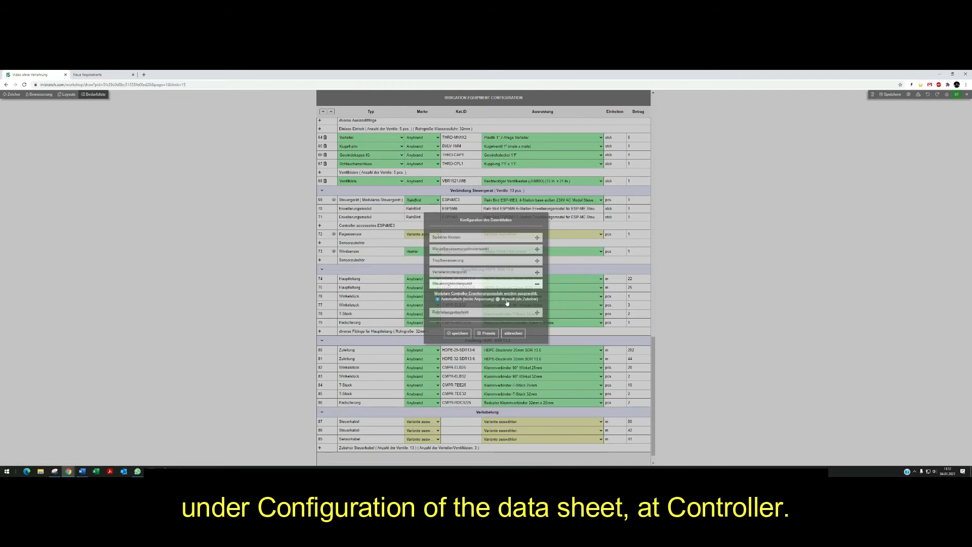
pyautogui.click(462, 334)
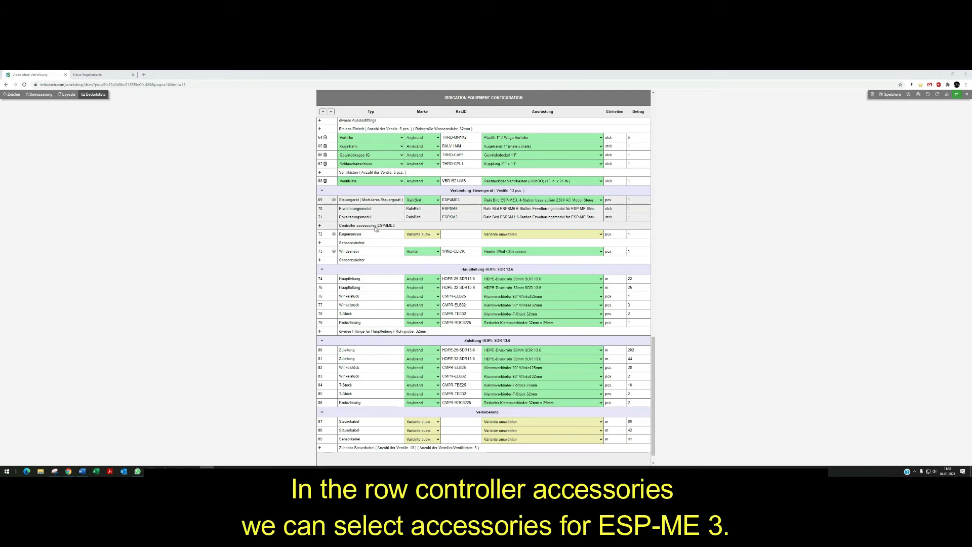
# Add a controller accessory row for the ESP-ME3 and choose the Wi-Fi Modul.
pyautogui.click(320, 226)
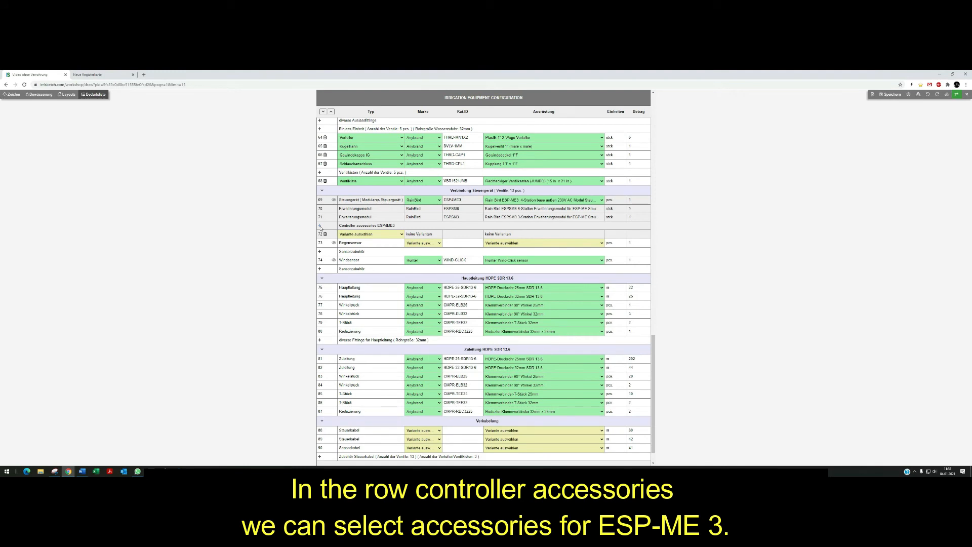
pyautogui.click(354, 234)
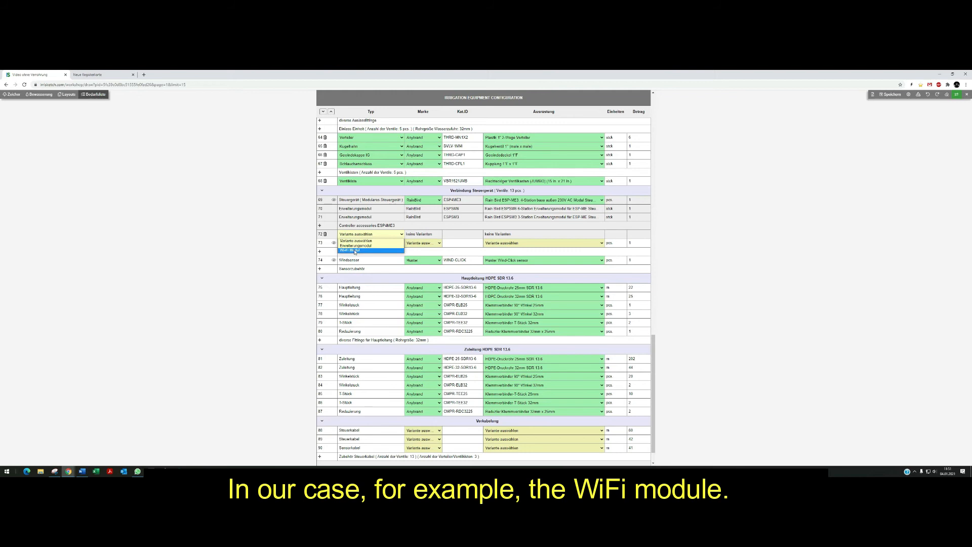
pyautogui.click(354, 250)
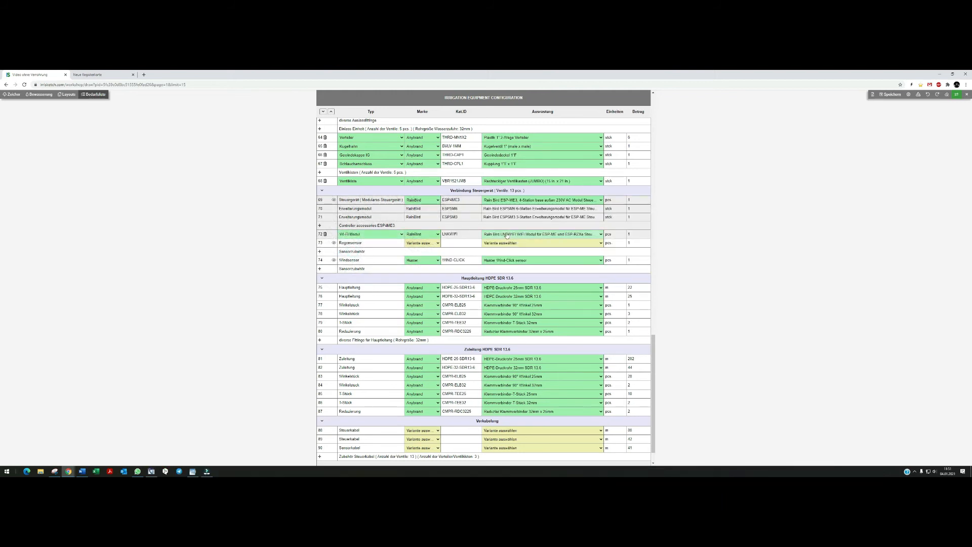
# Set the rain sensor to Hunter with the Hunter Mini-Click sensor variant.
pyautogui.click(422, 243)
pyautogui.click(418, 255)
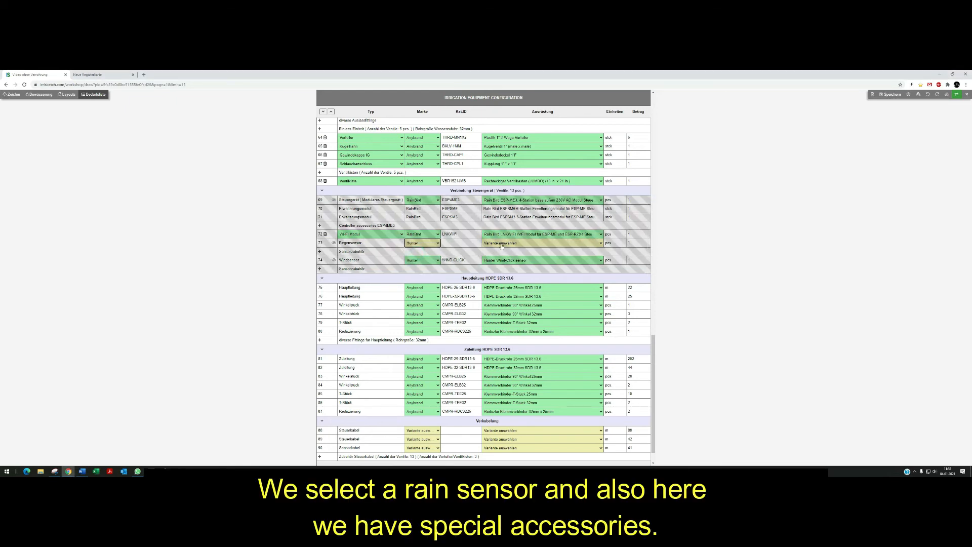
pyautogui.click(502, 244)
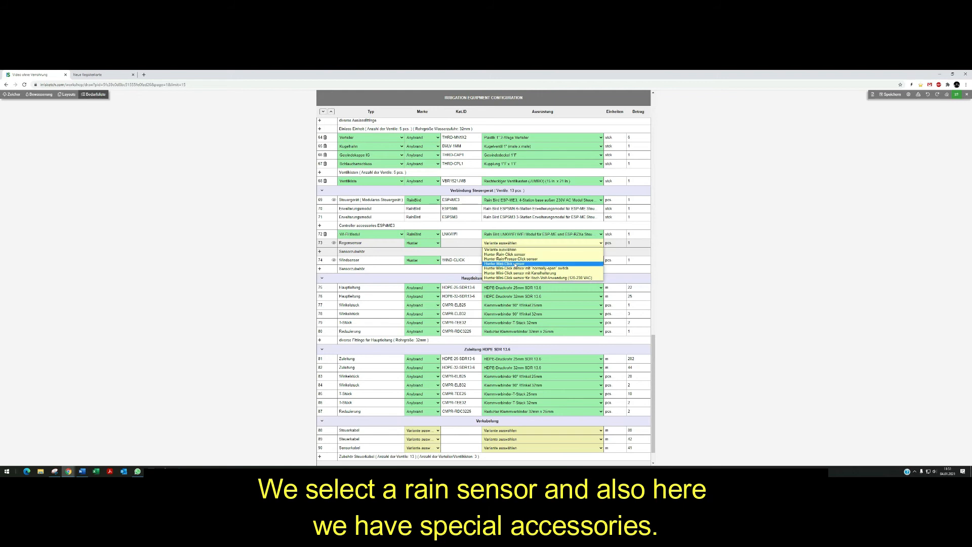
pyautogui.click(508, 259)
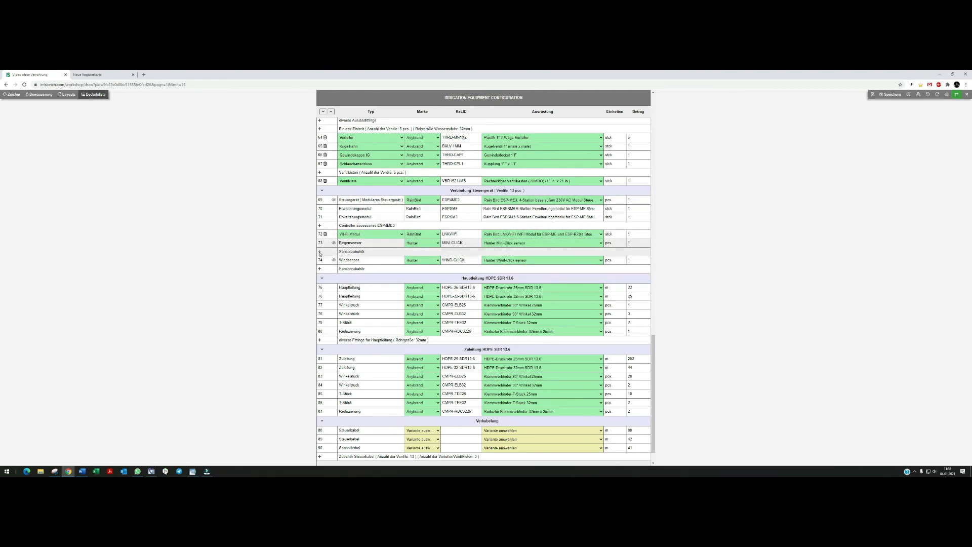
# Add a sensor accessory row and choose the Rinnenhalterung (Hunter SGM optional gutter mount).
pyautogui.click(320, 251)
pyautogui.click(351, 261)
pyautogui.click(354, 271)
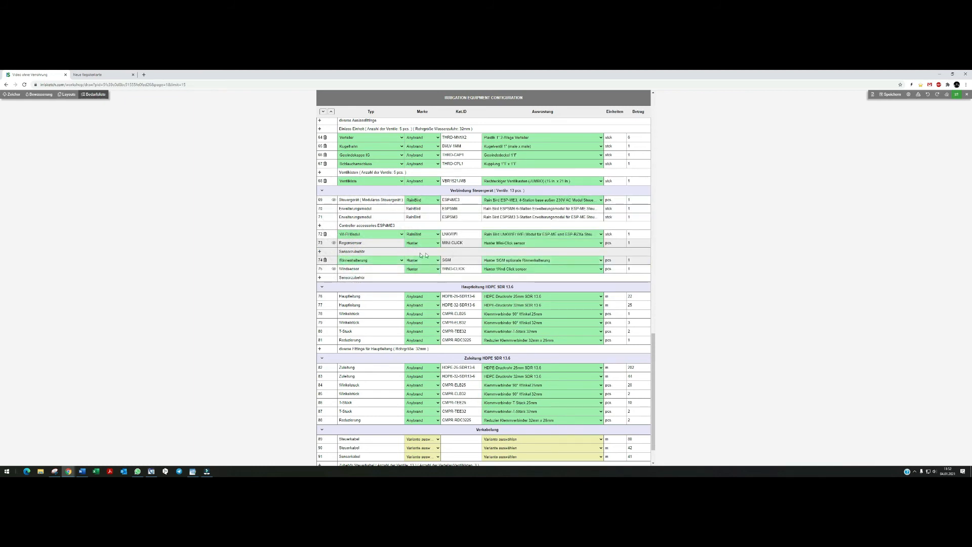
# Set the wind sensor's variant to the Hunter Wind-Click sensor.
pyautogui.click(509, 270)
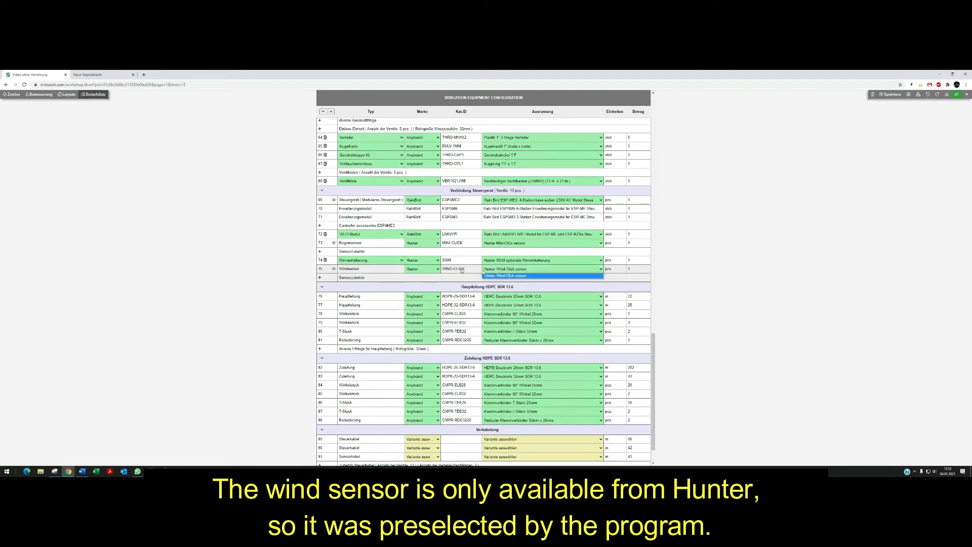
pyautogui.click(502, 276)
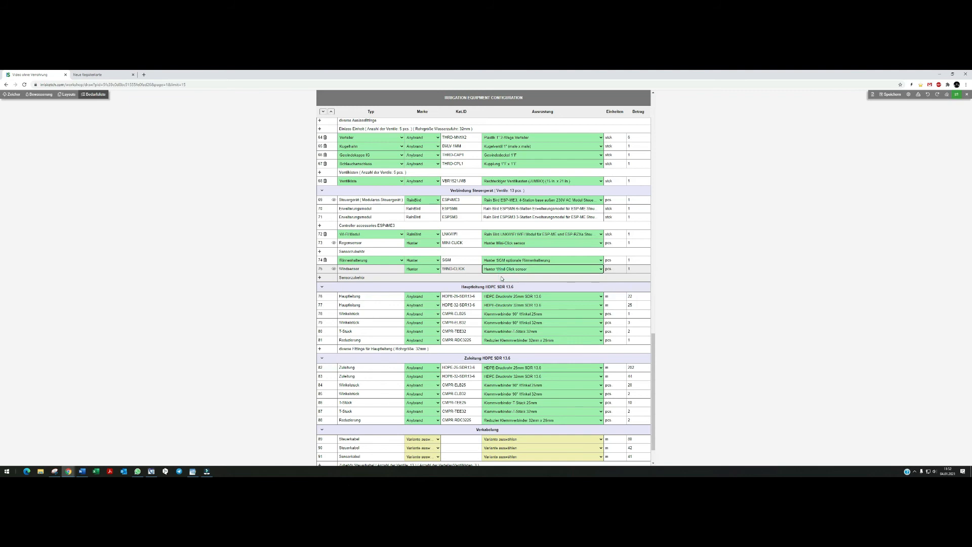
pyautogui.moveTo(653, 338); pyautogui.dragTo(655, 368)
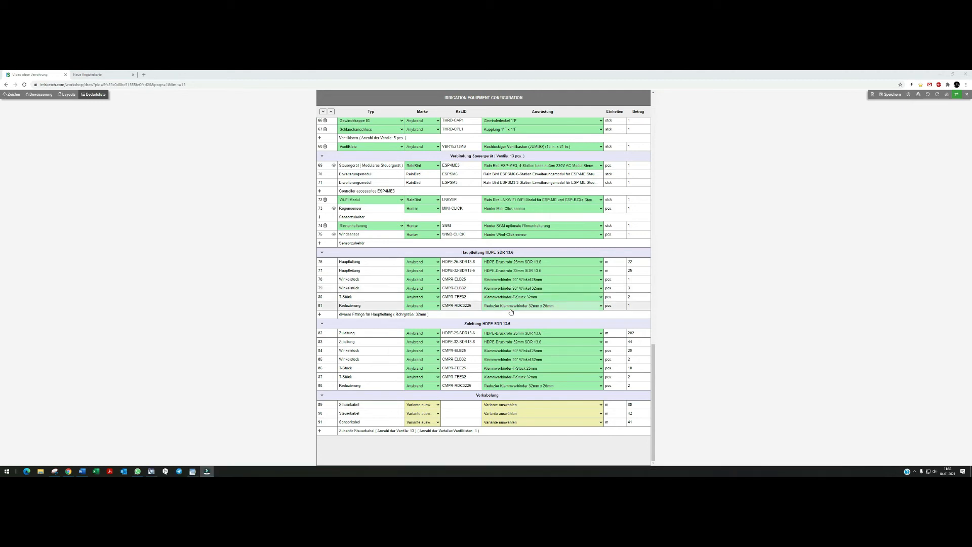
# Switch to the layout sheet and show Hydro-Info labels with pipe diameter and flow velocity.
pyautogui.click(62, 94)
pyautogui.click(38, 106)
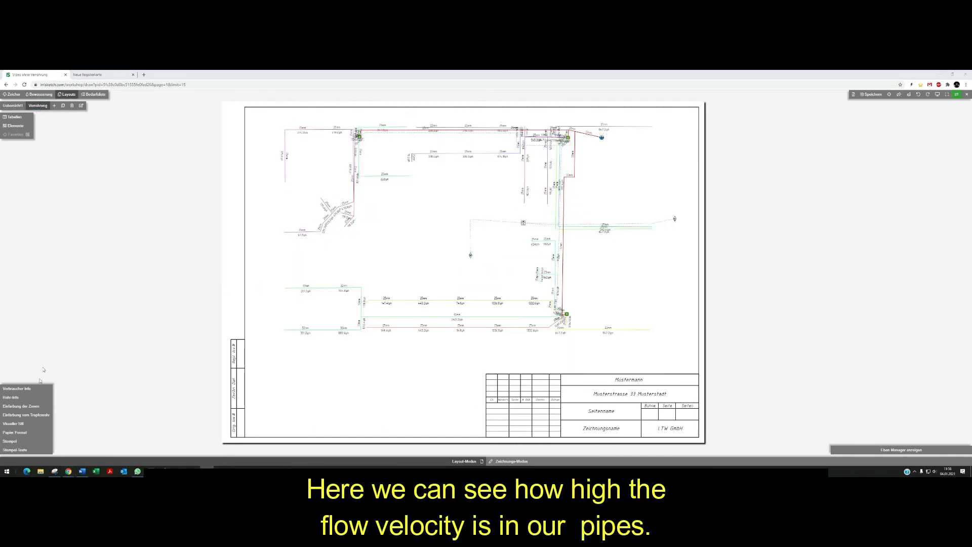
pyautogui.click(11, 398)
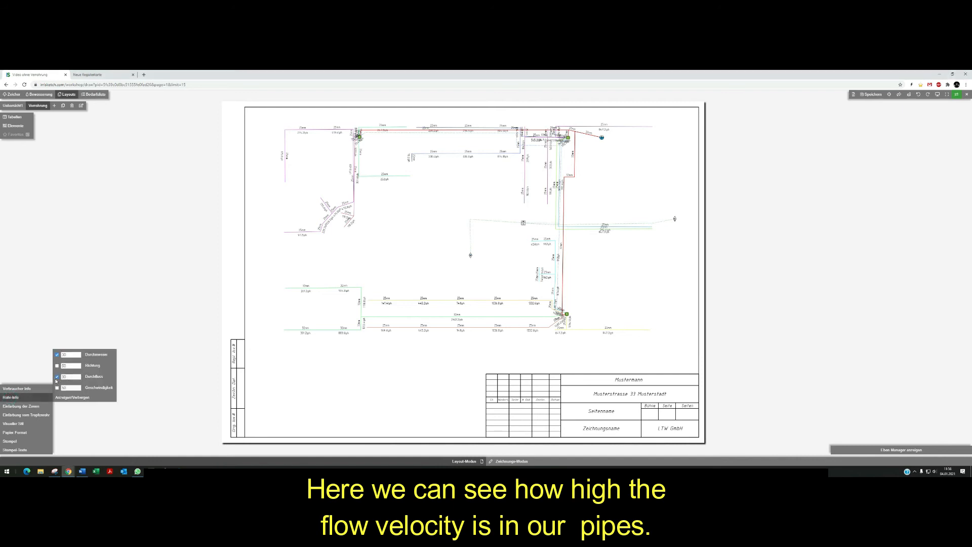
pyautogui.click(56, 387)
pyautogui.click(56, 376)
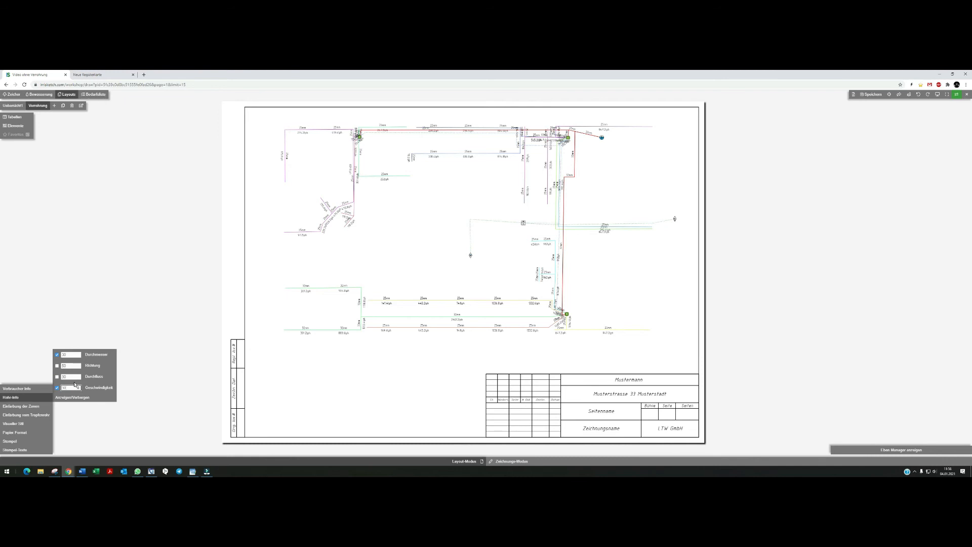
pyautogui.click(78, 398)
pyautogui.click(78, 398)
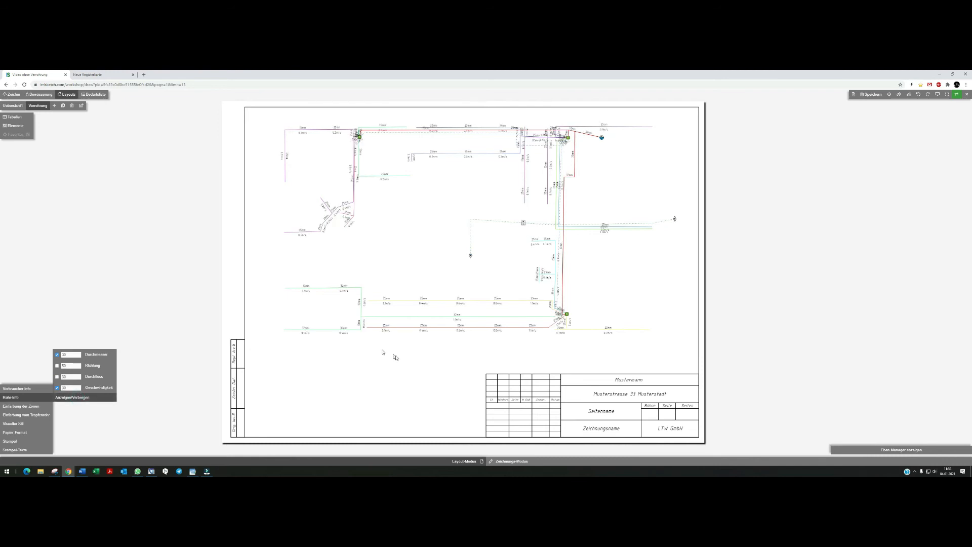
pyautogui.scroll(2, 471, 312)
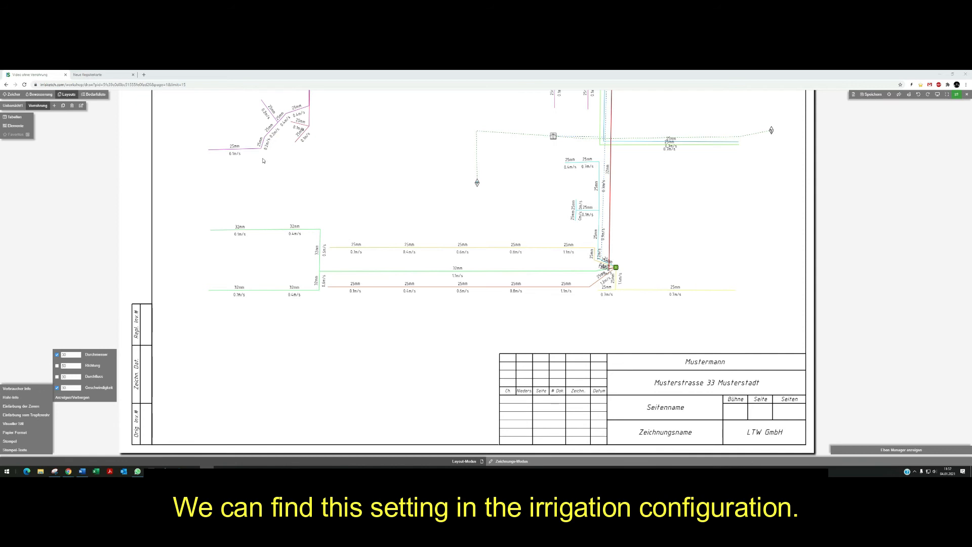
pyautogui.click(889, 95)
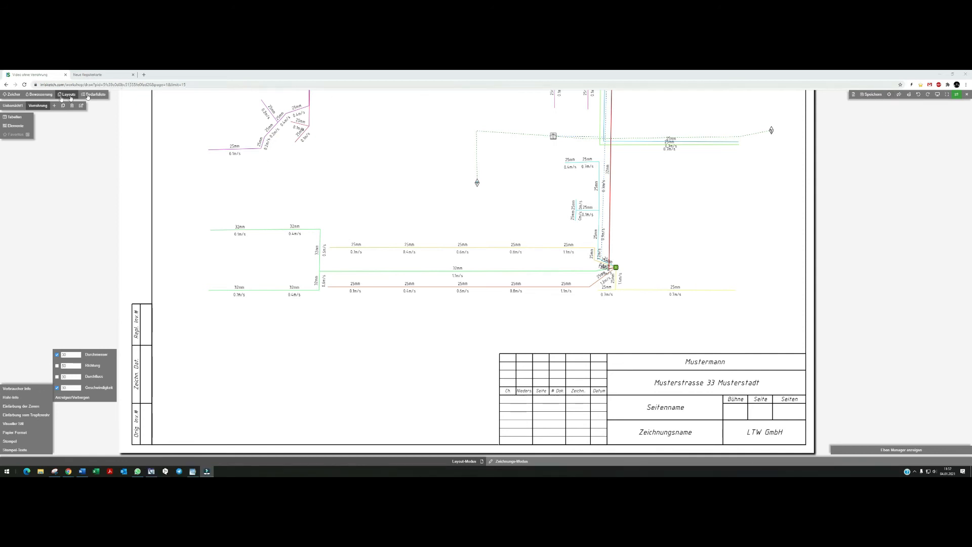
# Return to the irrigation plan, open the project configuration's Hydraulik section, and save it.
pyautogui.click(49, 96)
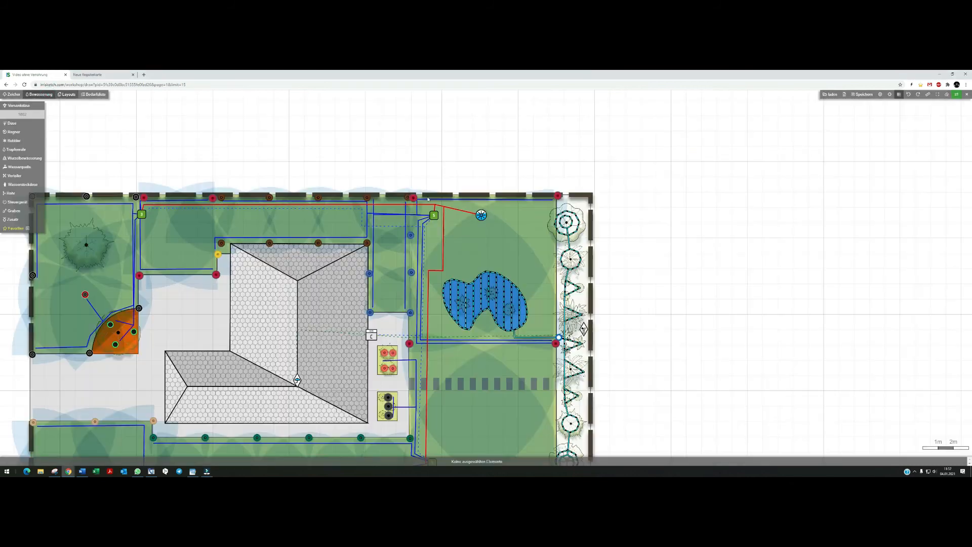
pyautogui.click(879, 95)
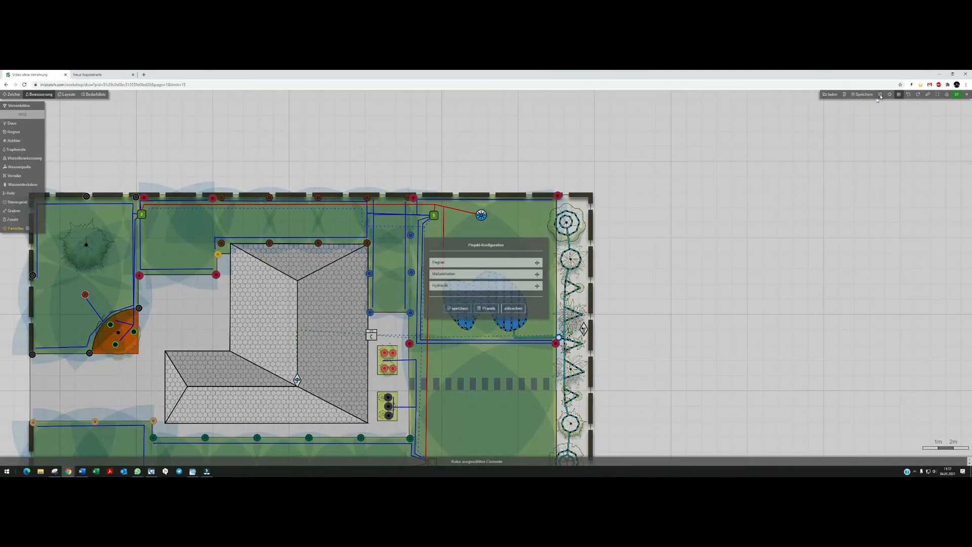
pyautogui.click(447, 287)
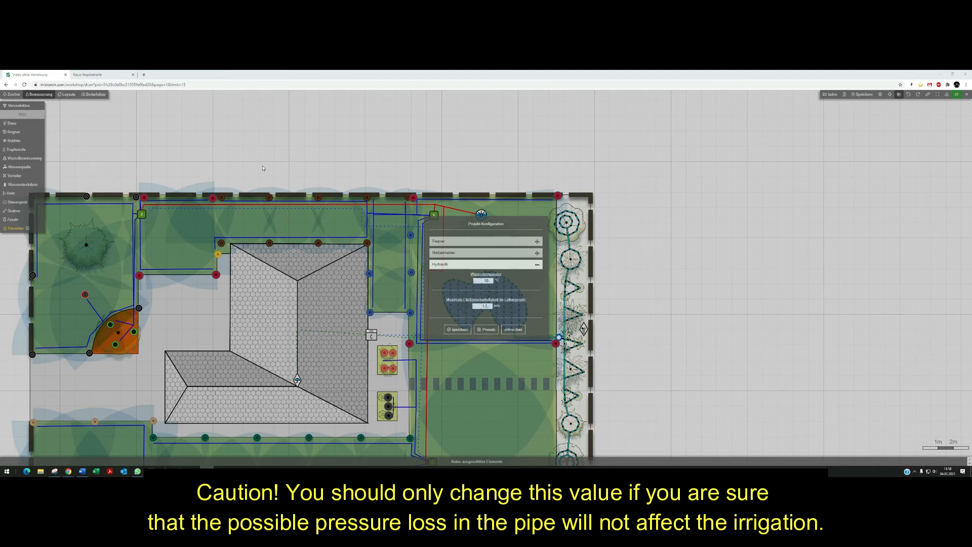
pyautogui.click(455, 329)
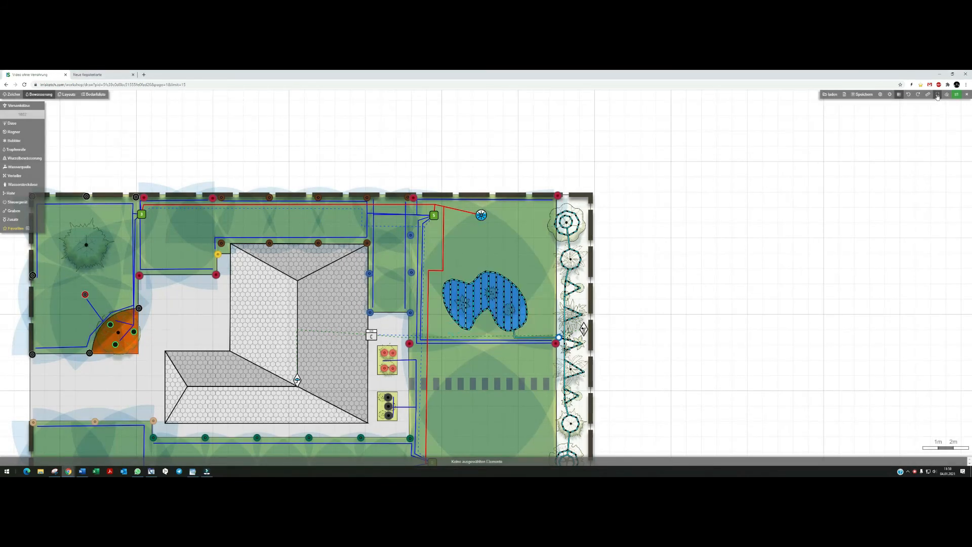
# Select a lateral line and disable the 25mm option in its diameter settings.
pyautogui.click(937, 95)
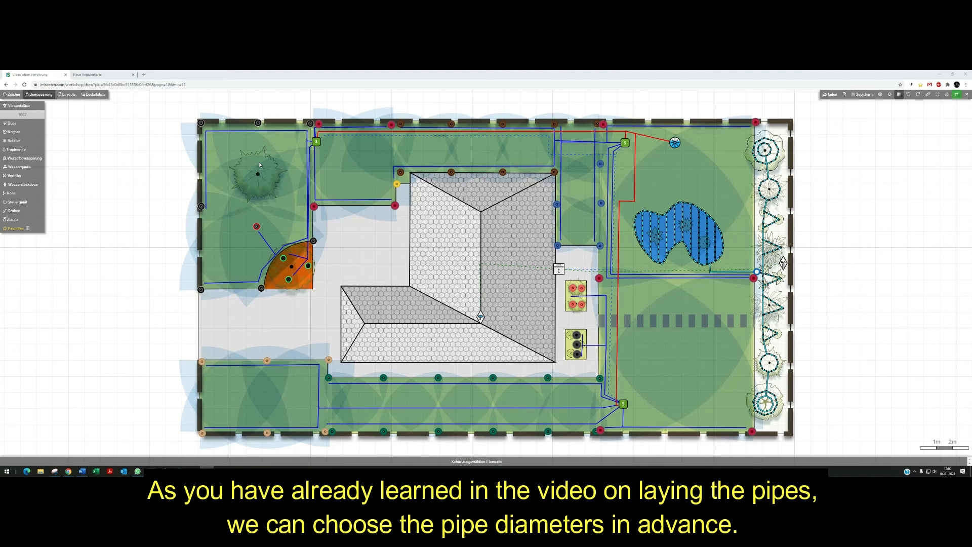
pyautogui.click(477, 384)
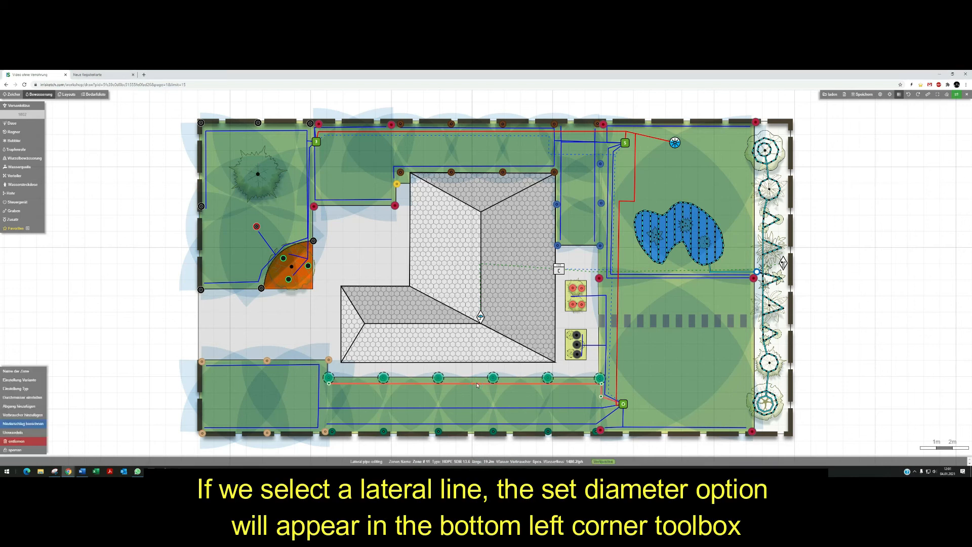
pyautogui.click(13, 399)
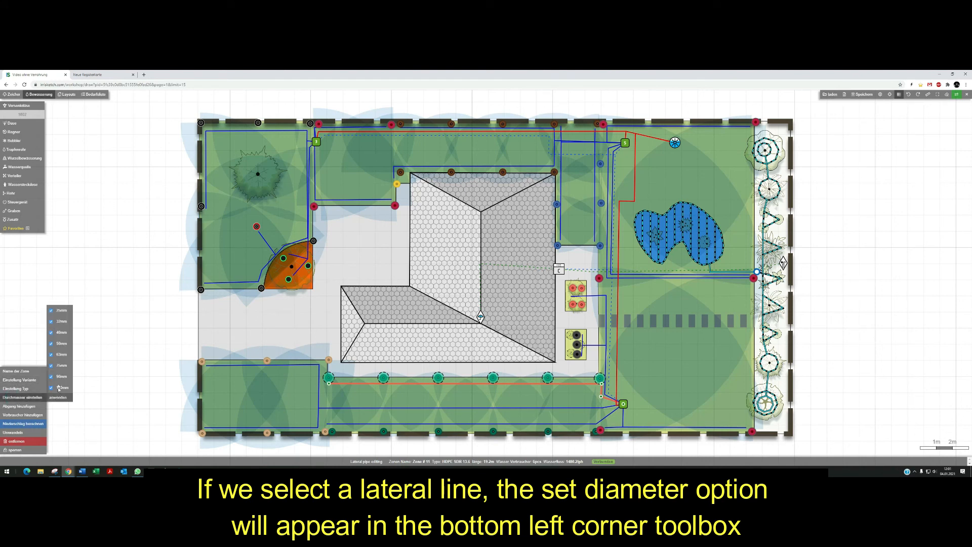
pyautogui.click(51, 311)
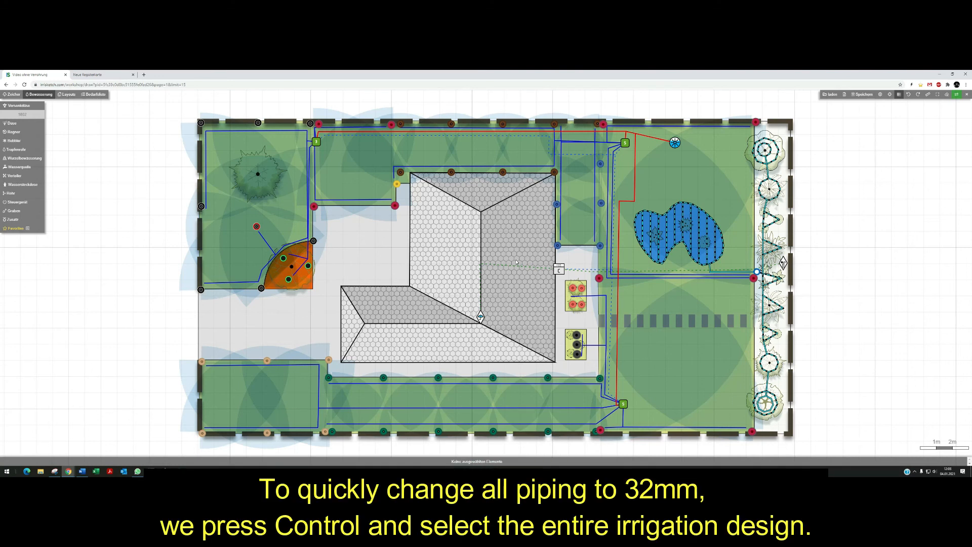
# Box-select the whole design and filter the selection to keep only the Zuleitung lateral pipes.
pyautogui.keyDown('ctrl'); pyautogui.moveTo(166, 108); pyautogui.dragTo(588, 338); pyautogui.keyUp('ctrl')
pyautogui.keyDown('ctrl'); pyautogui.moveTo(748, 383); pyautogui.dragTo(813, 446); pyautogui.keyUp('ctrl')
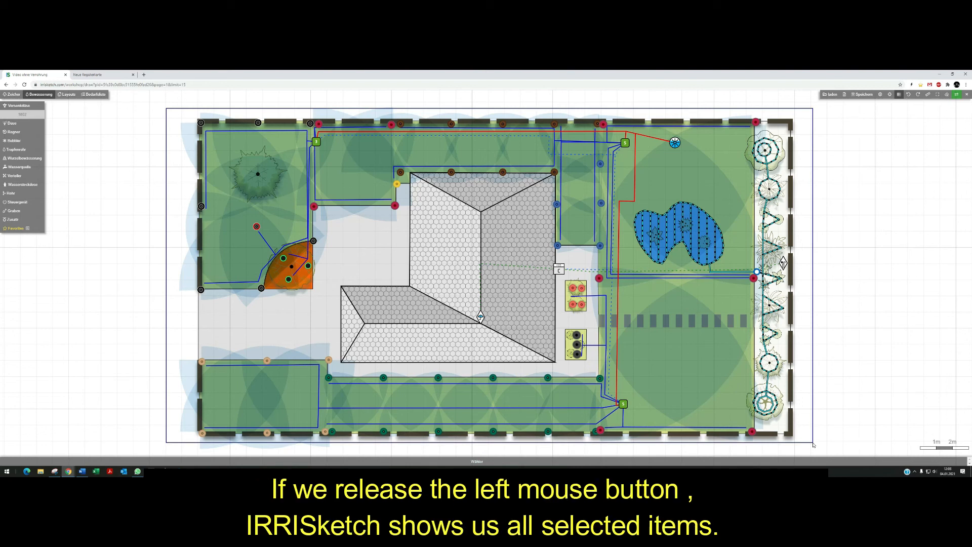
pyautogui.keyDown('ctrl'); pyautogui.moveTo(813, 445); pyautogui.dragTo(814, 445); pyautogui.keyUp('ctrl')
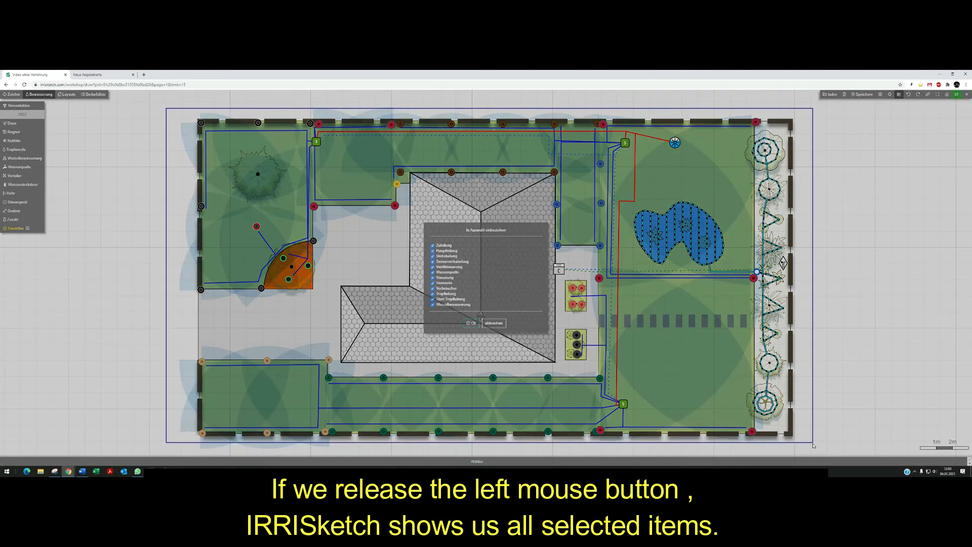
pyautogui.click(433, 251)
pyautogui.click(433, 255)
pyautogui.click(433, 261)
pyautogui.click(433, 267)
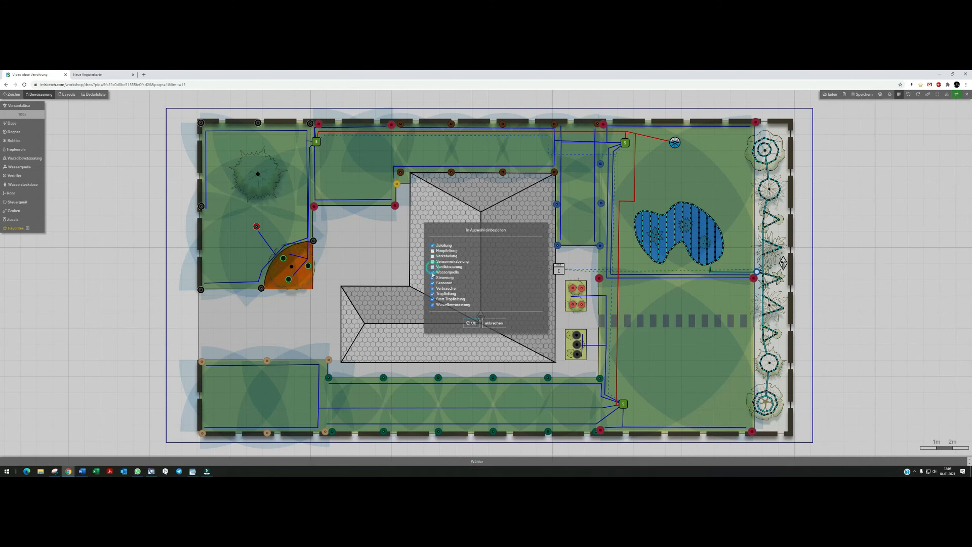
pyautogui.click(433, 272)
pyautogui.click(433, 278)
pyautogui.click(433, 283)
pyautogui.click(433, 288)
pyautogui.click(433, 293)
pyautogui.click(433, 299)
pyautogui.click(433, 305)
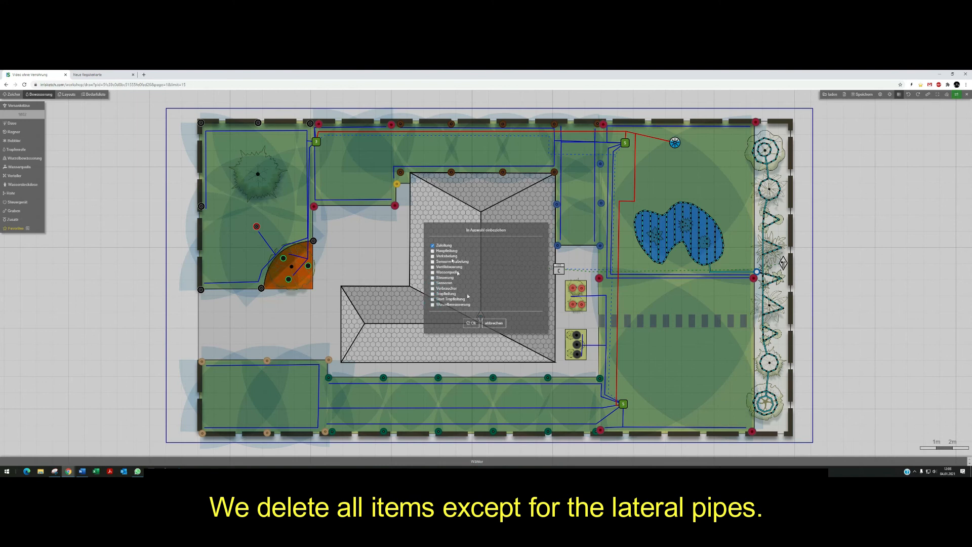
pyautogui.click(471, 323)
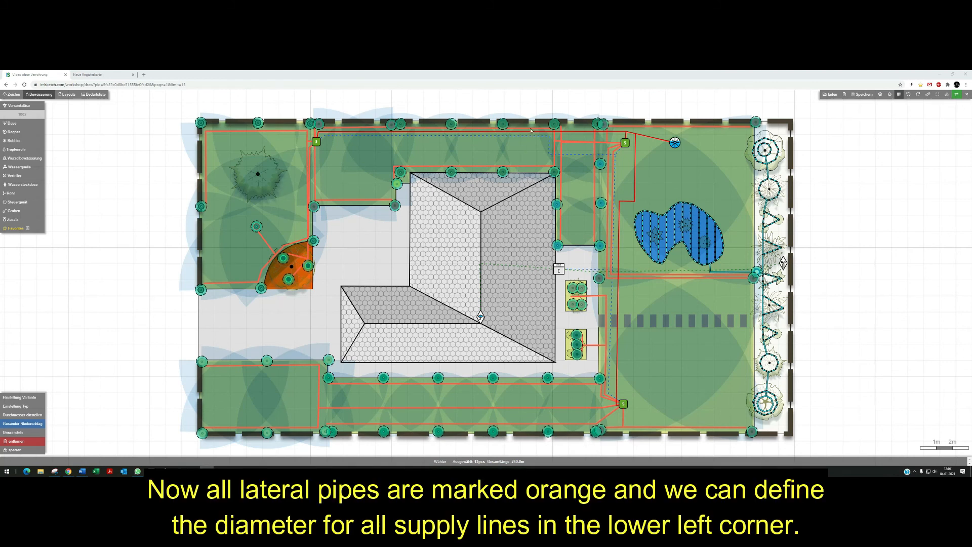
# Disable the 25mm diameter for all selected lateral pipes and apply it.
pyautogui.click(22, 415)
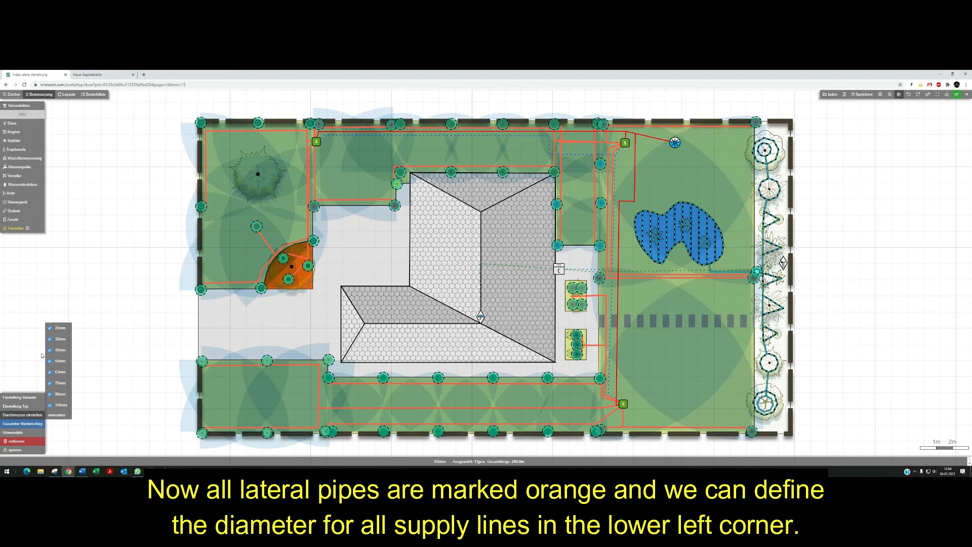
pyautogui.click(49, 328)
pyautogui.click(57, 415)
pyautogui.click(148, 347)
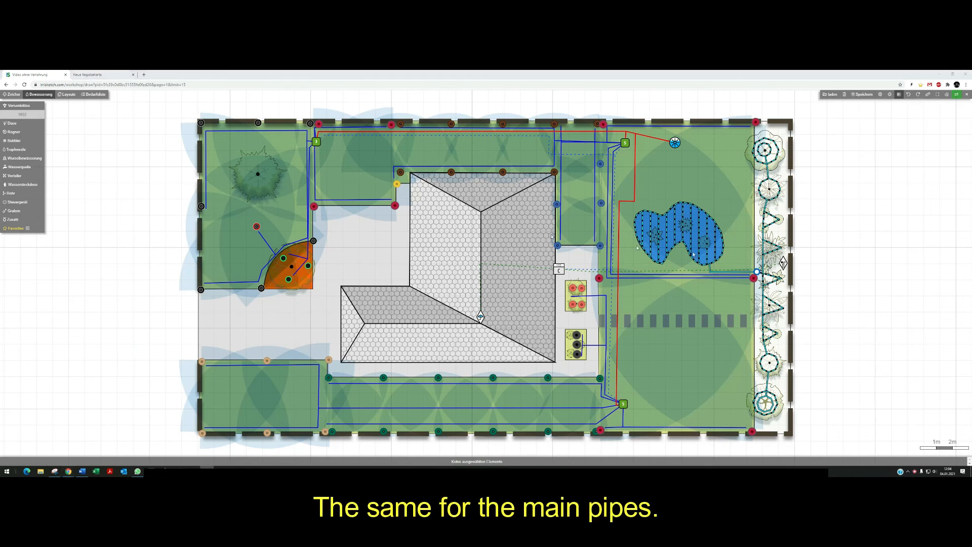
# Box-select the whole design and filter the selection to keep only the Hauptleitung main pipes.
pyautogui.moveTo(153, 101); pyautogui.dragTo(910, 441)
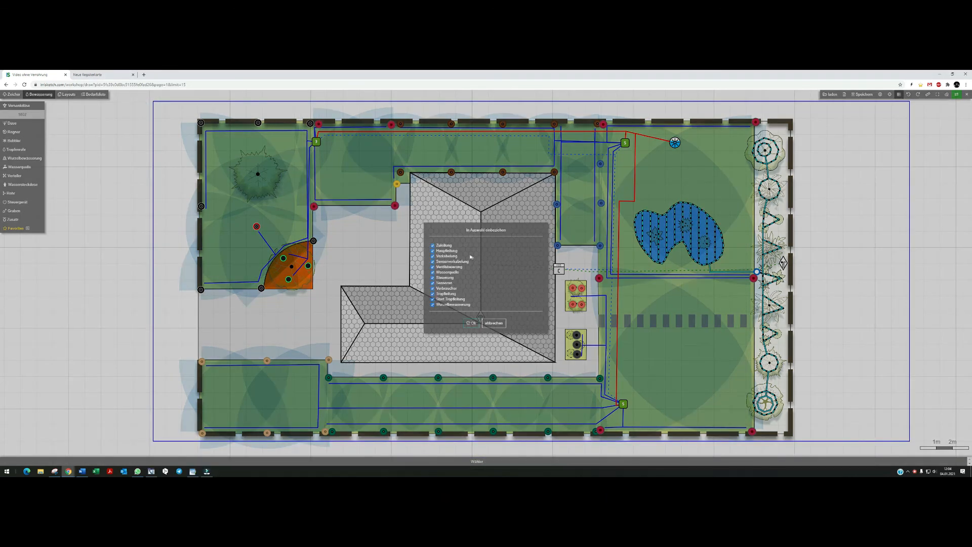
pyautogui.click(447, 246)
pyautogui.click(446, 257)
pyautogui.click(445, 261)
pyautogui.click(444, 267)
pyautogui.click(445, 272)
pyautogui.click(445, 278)
pyautogui.click(445, 283)
pyautogui.click(445, 288)
pyautogui.click(446, 294)
pyautogui.click(447, 299)
pyautogui.click(447, 304)
pyautogui.click(471, 323)
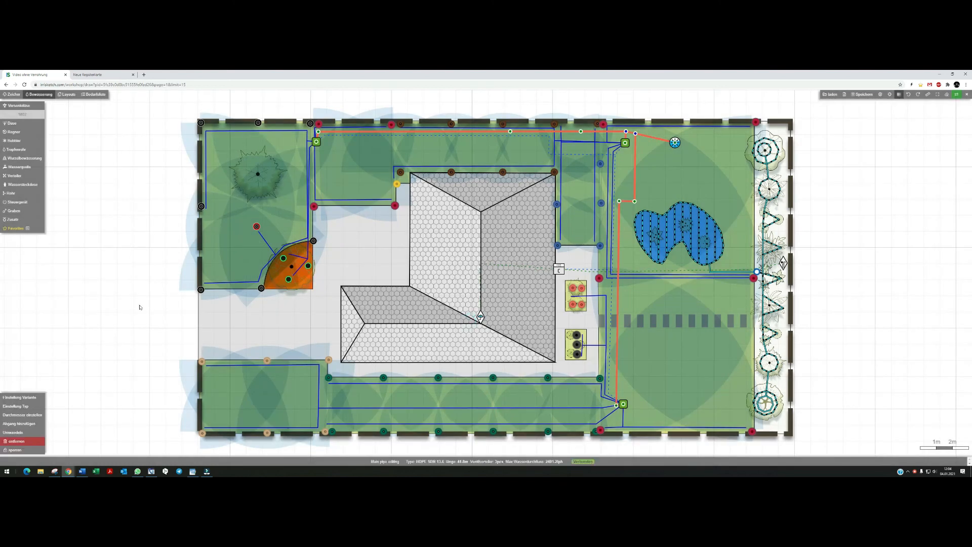
# Apply the diameter settings to the selected main pipes.
pyautogui.click(38, 414)
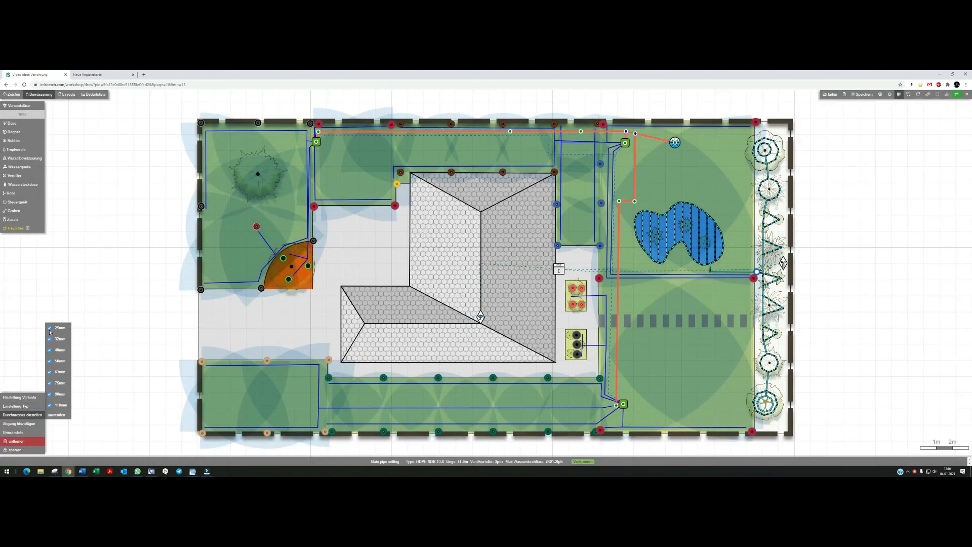
pyautogui.click(57, 414)
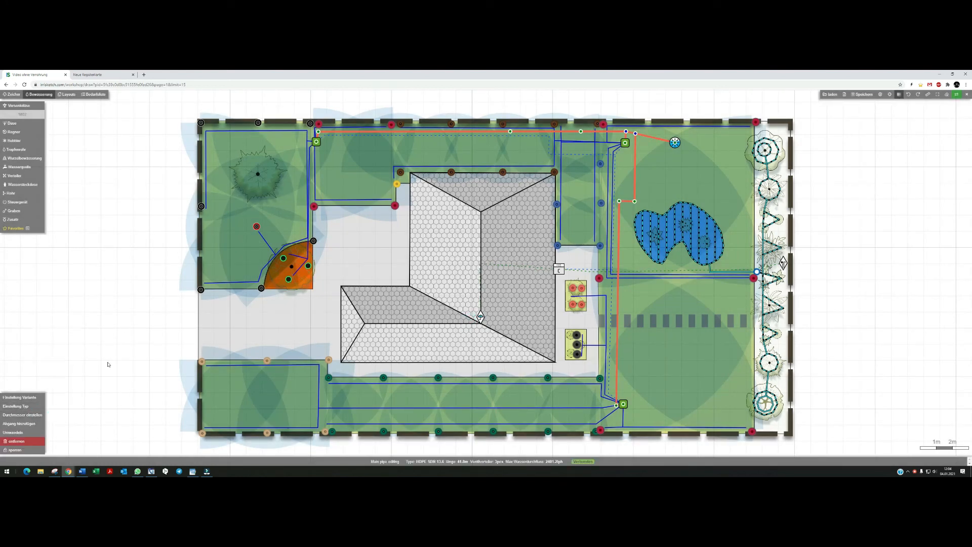
pyautogui.click(107, 362)
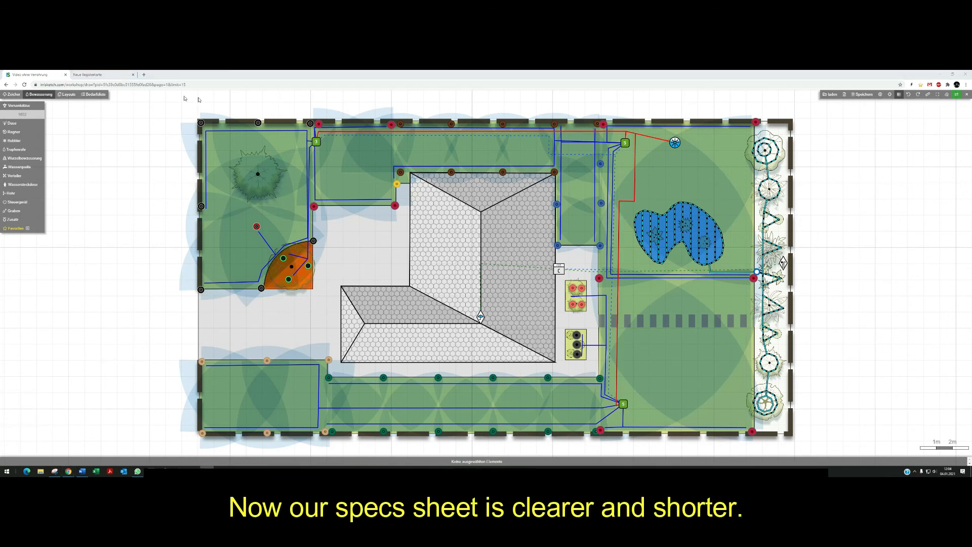
# Open the bill of materials, add a main pipe fitting row, then delete it again.
pyautogui.click(93, 94)
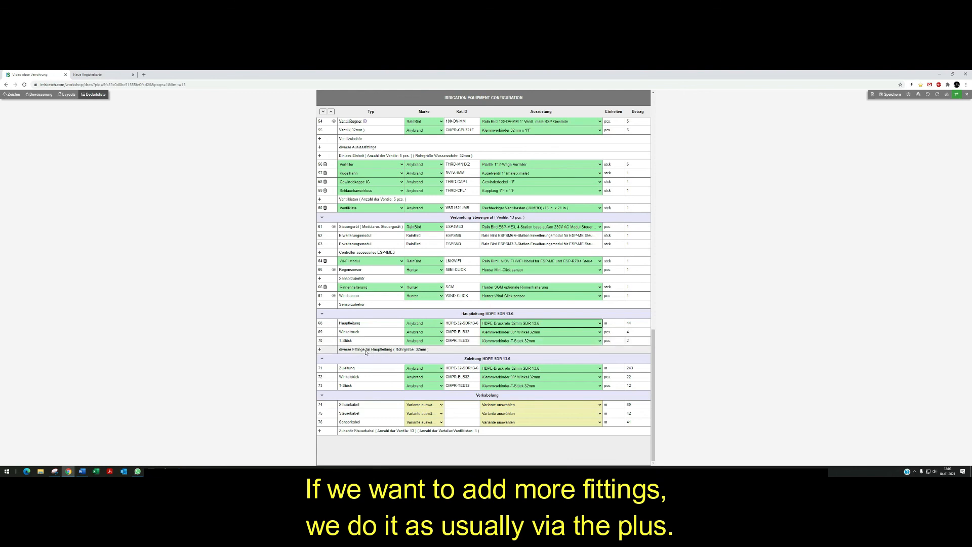
pyautogui.click(319, 349)
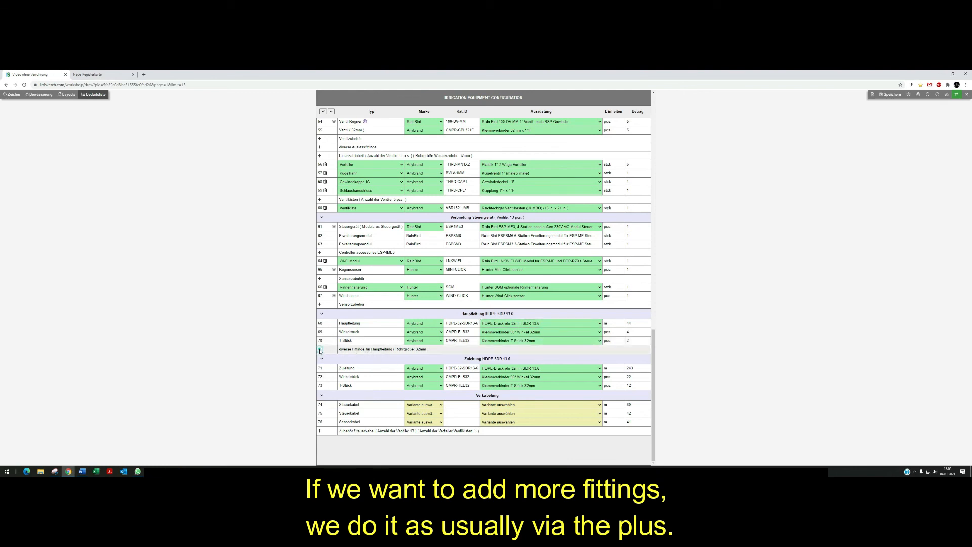
pyautogui.click(370, 358)
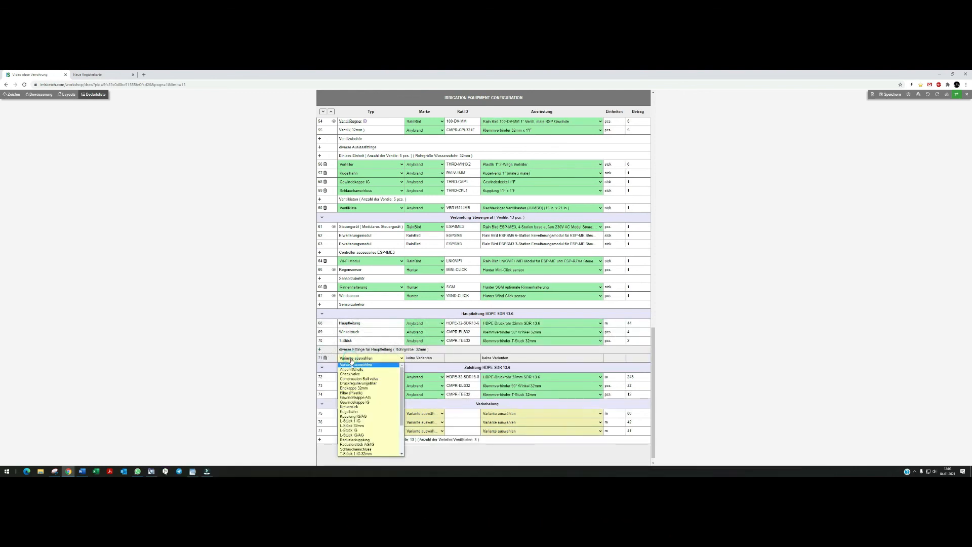
pyautogui.click(369, 358)
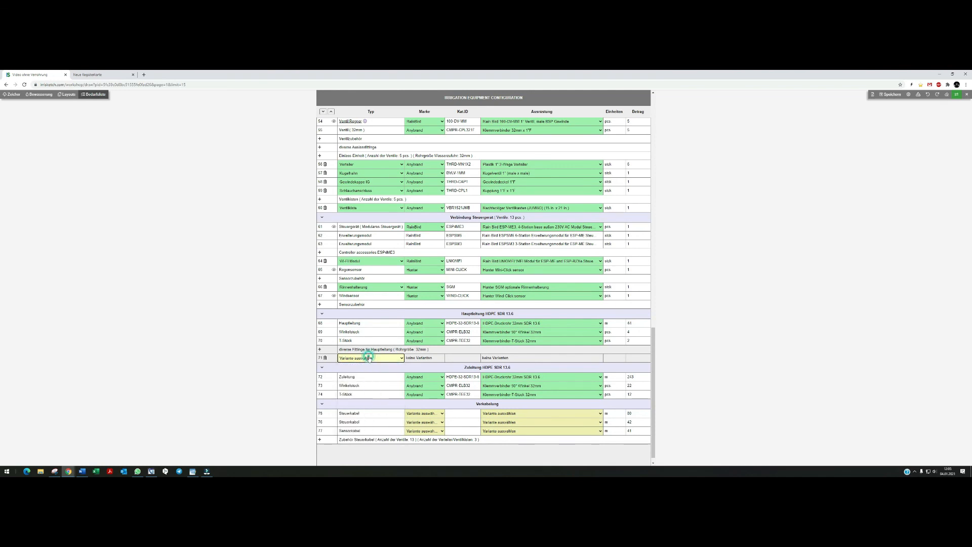
pyautogui.click(325, 358)
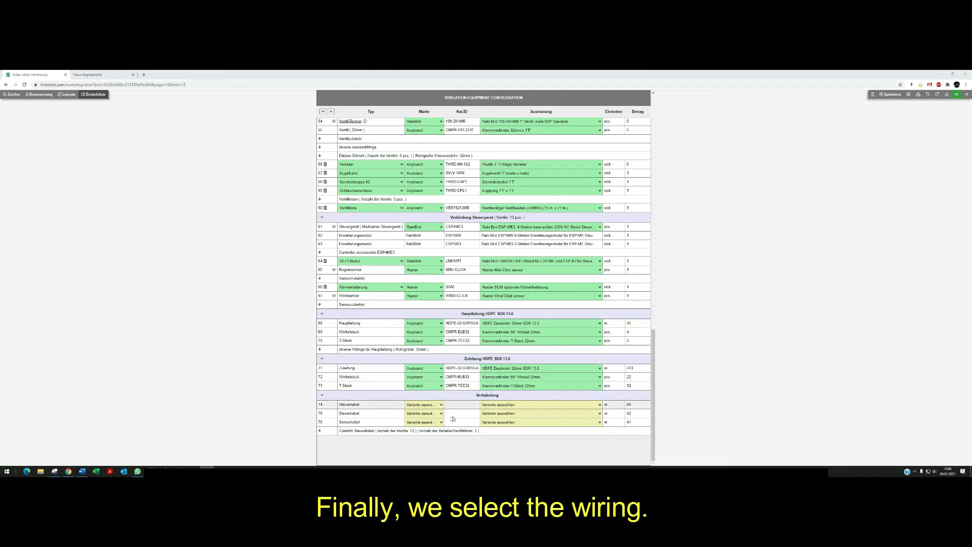
# Assign wire variants to the cabling rows: Kabel 4x1.0mm² (17 AWG) for the first control cable, Kabel 2x1.0mm² for the other two.
pyautogui.click(503, 405)
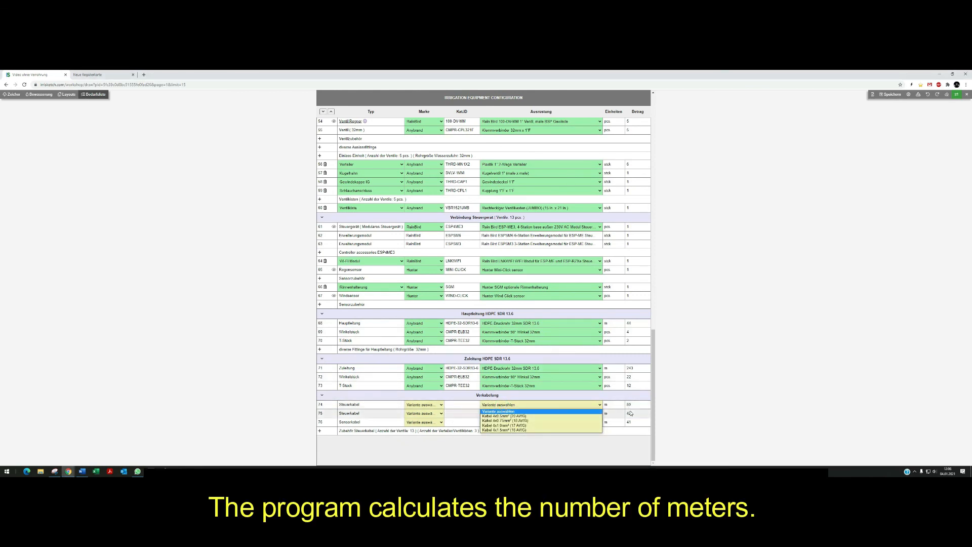
pyautogui.click(506, 426)
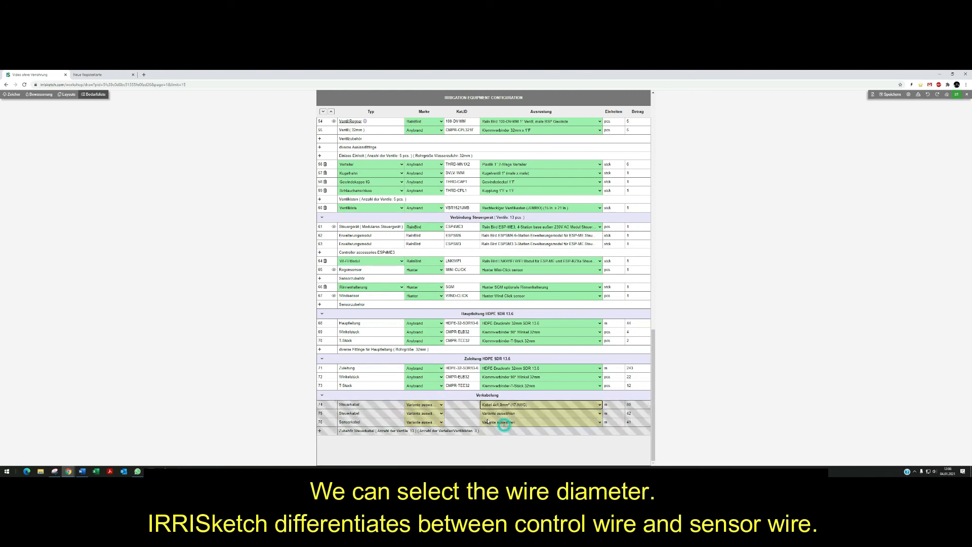
pyautogui.click(503, 413)
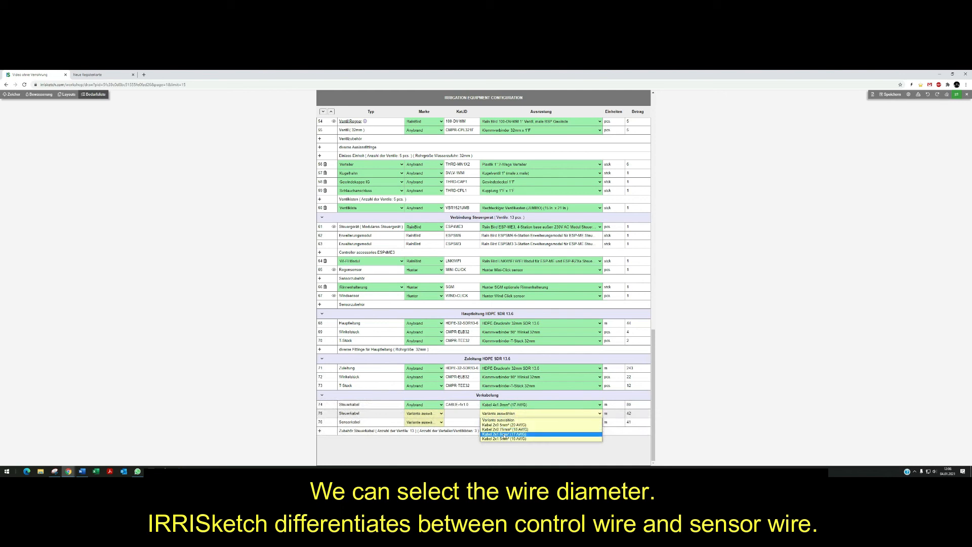
pyautogui.click(505, 434)
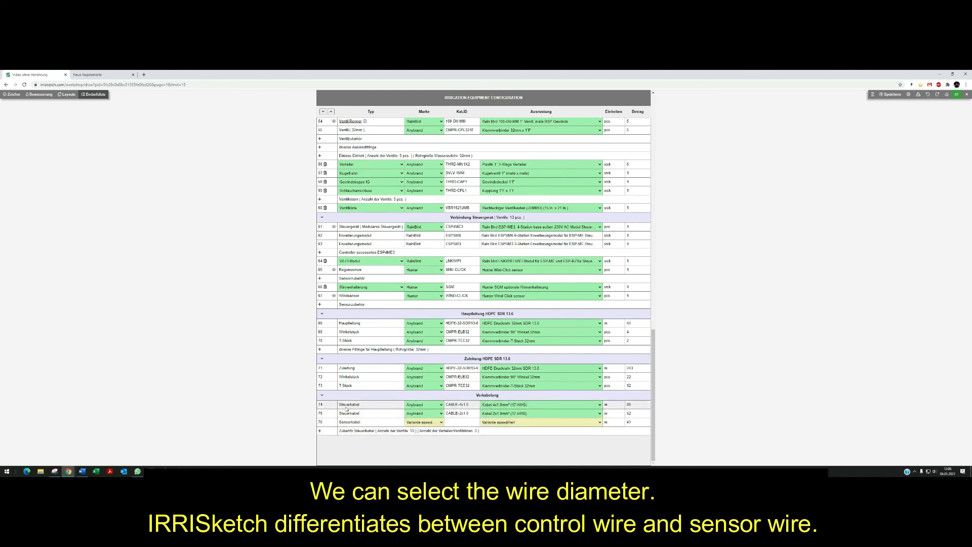
pyautogui.click(498, 422)
pyautogui.click(502, 442)
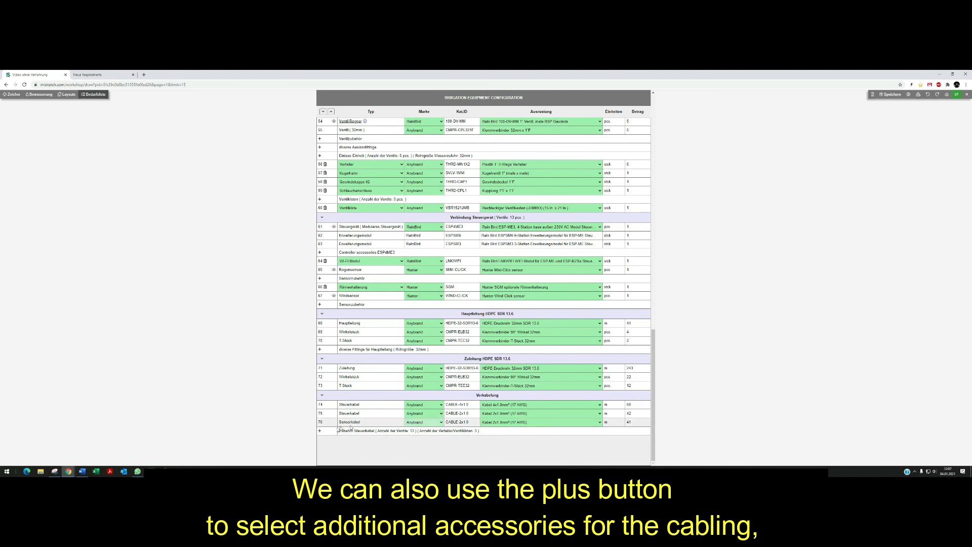
# Add an extra cabling accessory row, browse its types, then delete it again.
pyautogui.click(319, 431)
pyautogui.click(359, 439)
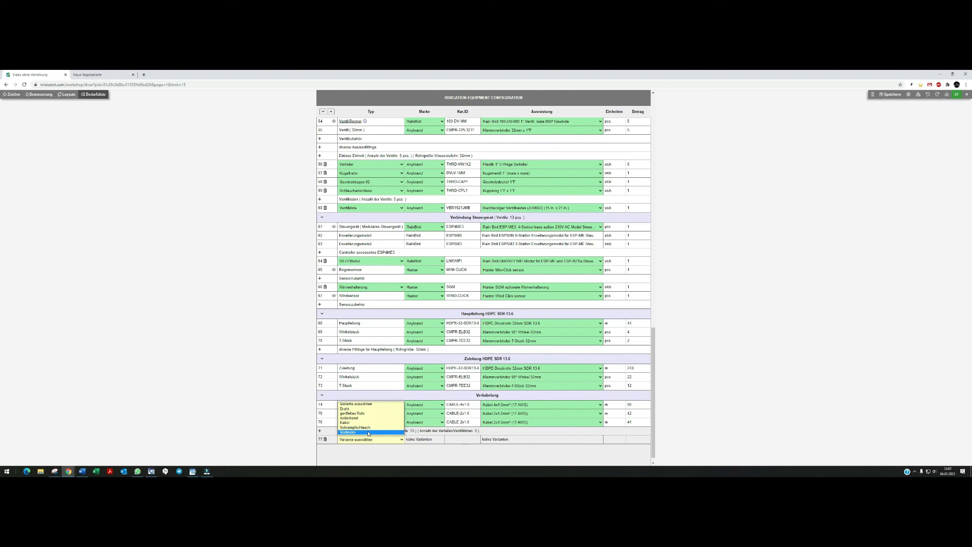
pyautogui.click(325, 440)
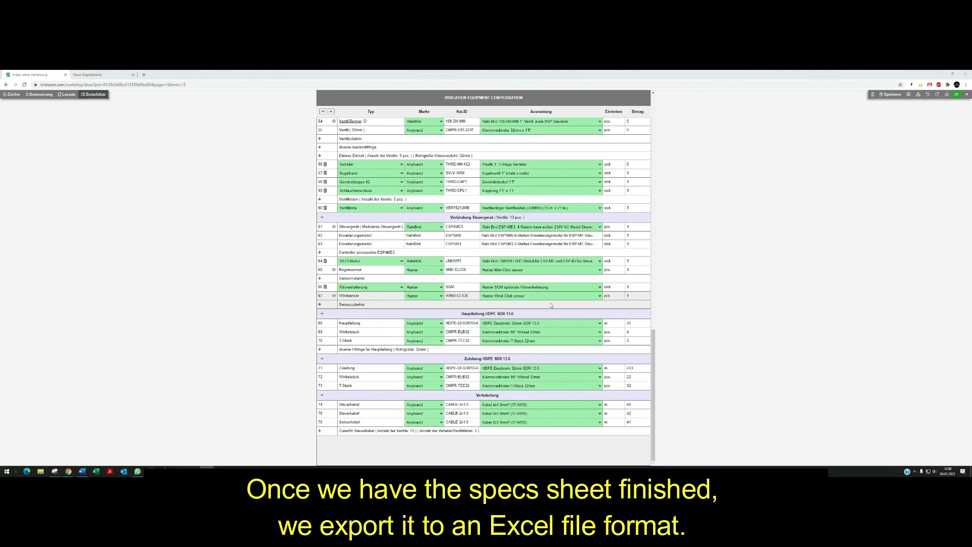
# Export the equipment specification as an XLSX file grouped by node order.
pyautogui.click(917, 95)
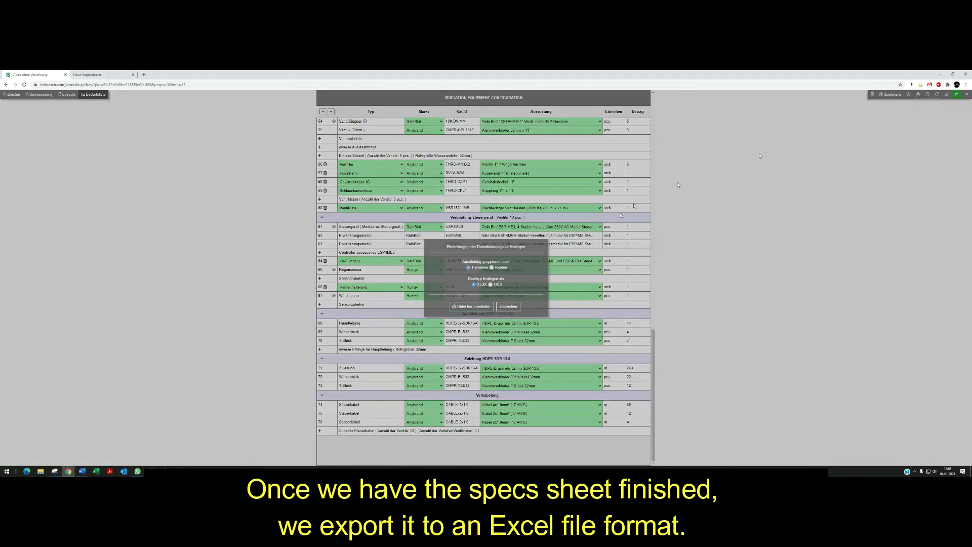
pyautogui.click(492, 269)
pyautogui.click(487, 308)
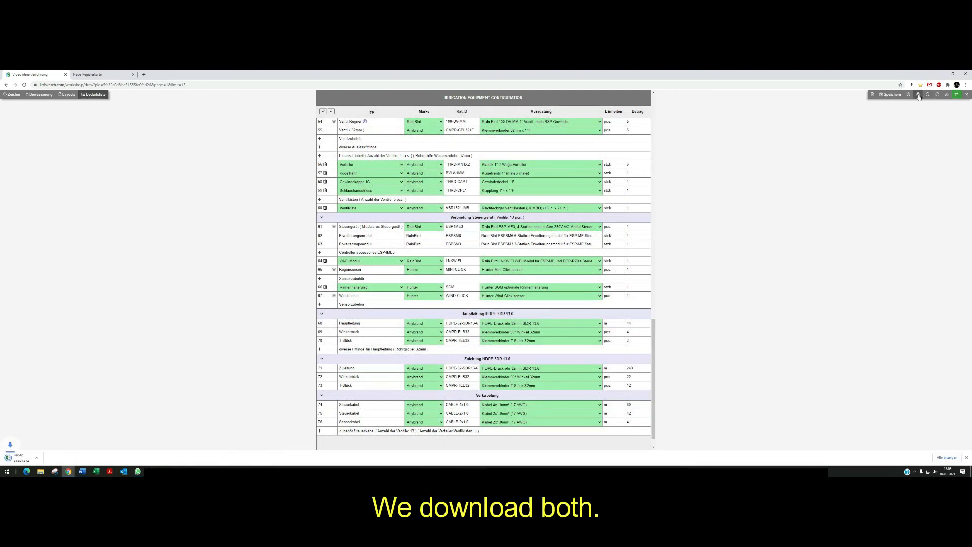
# Export the equipment specification a second time, grouped by manufacturer.
pyautogui.click(918, 95)
pyautogui.click(471, 298)
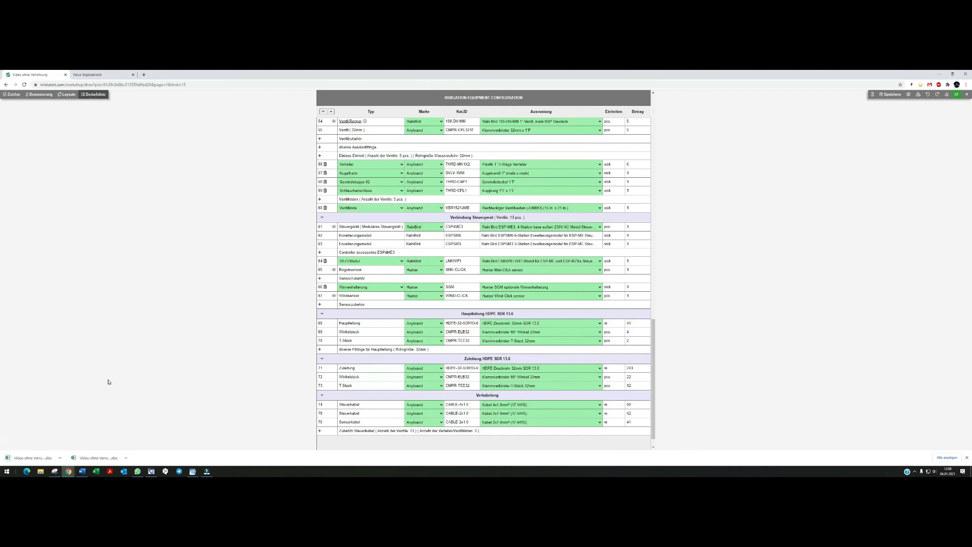
# Open both downloaded spreadsheets to compare the node-sorted and manufacturer-sorted material lists.
pyautogui.click(91, 459)
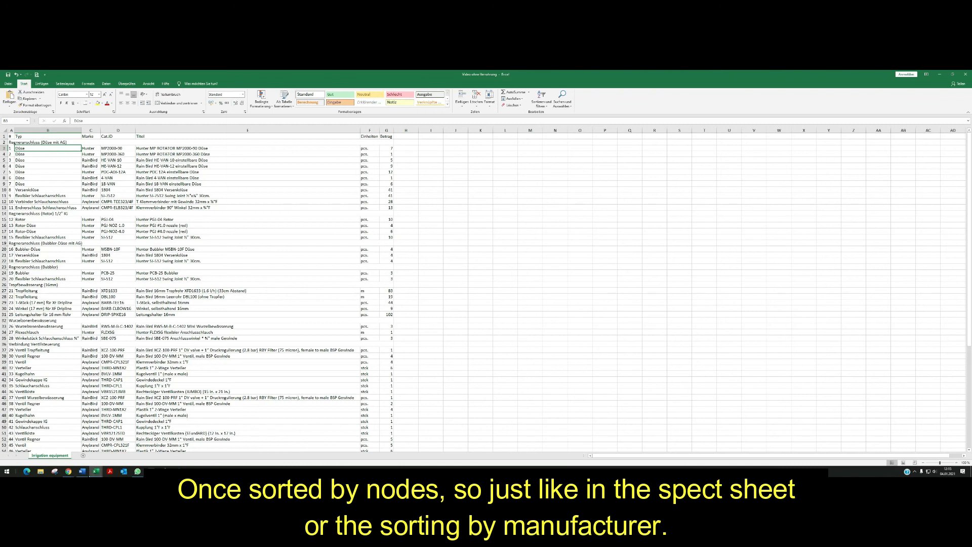
pyautogui.moveTo(100, 474)
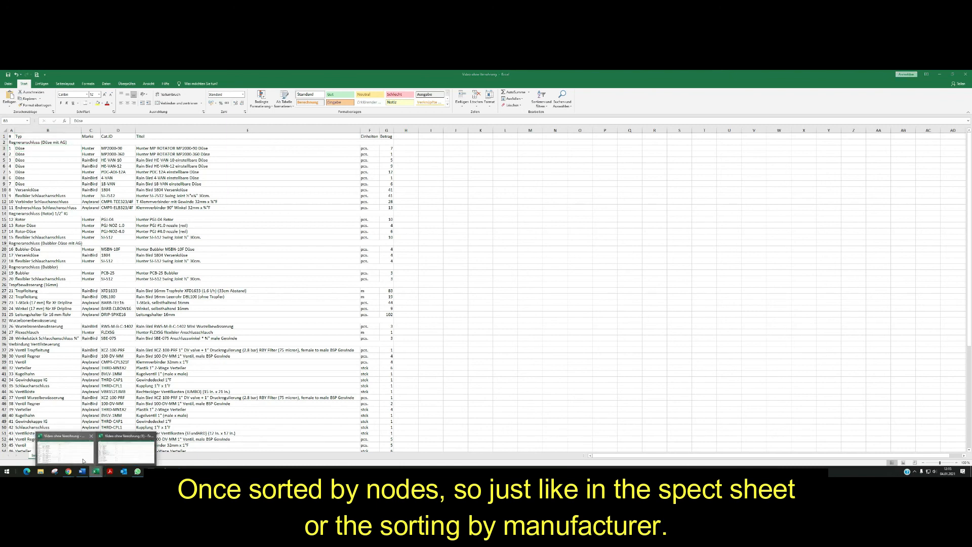
pyautogui.click(124, 451)
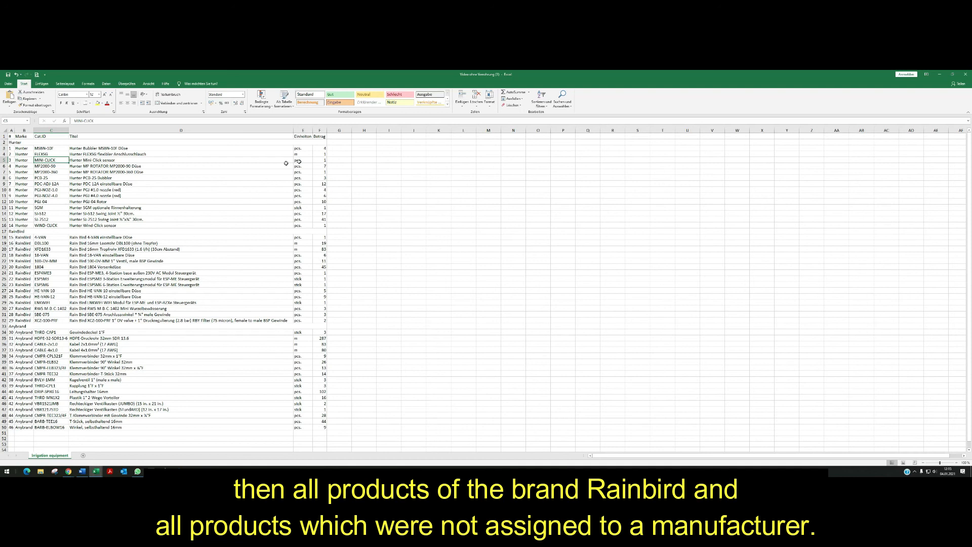
pyautogui.click(348, 148)
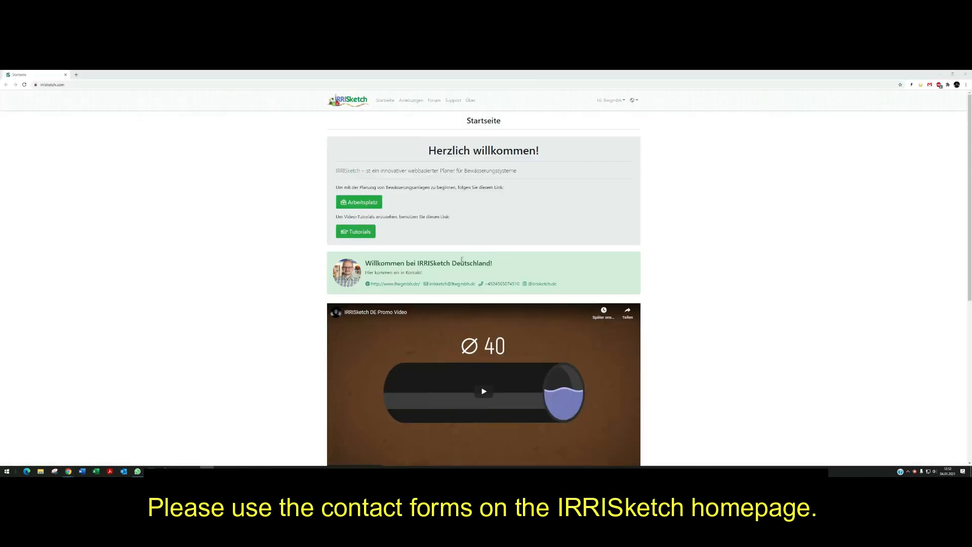
# Highlight the contact details block on the IRRISketch homepage.
pyautogui.moveTo(339, 257); pyautogui.dragTo(567, 290)
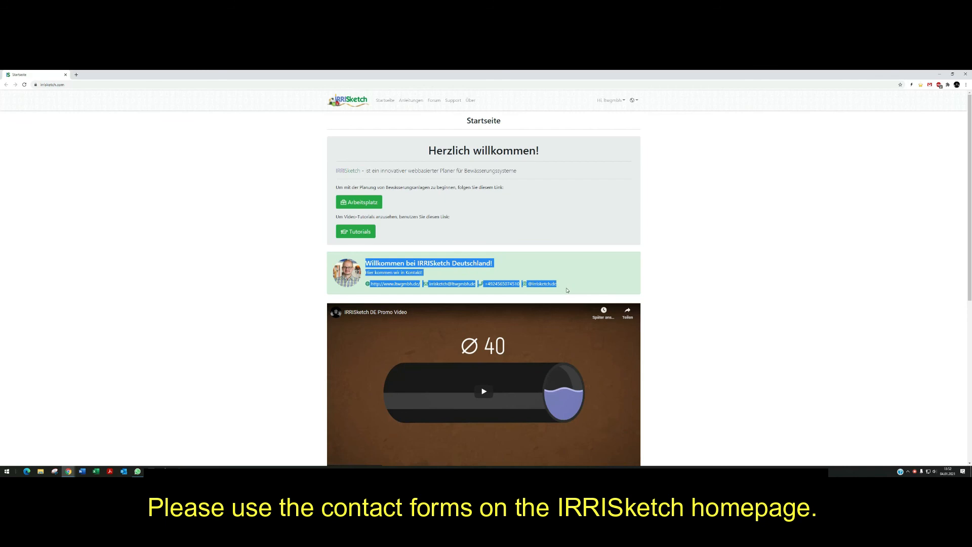